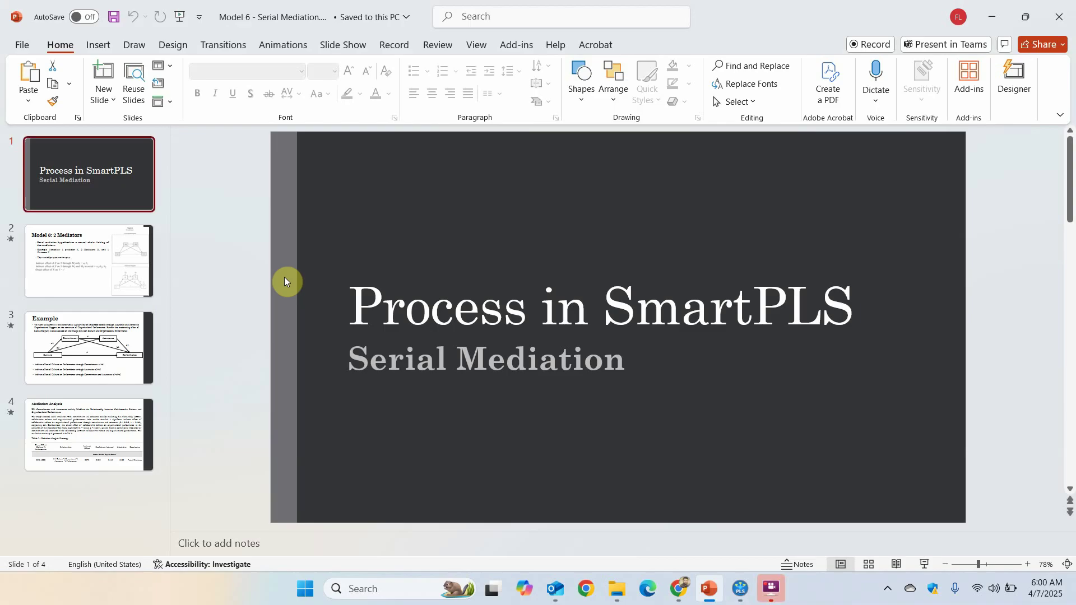
Show slide 2, 'Model 6: 2 Mediators', from the slide panel
left_click(93, 257)
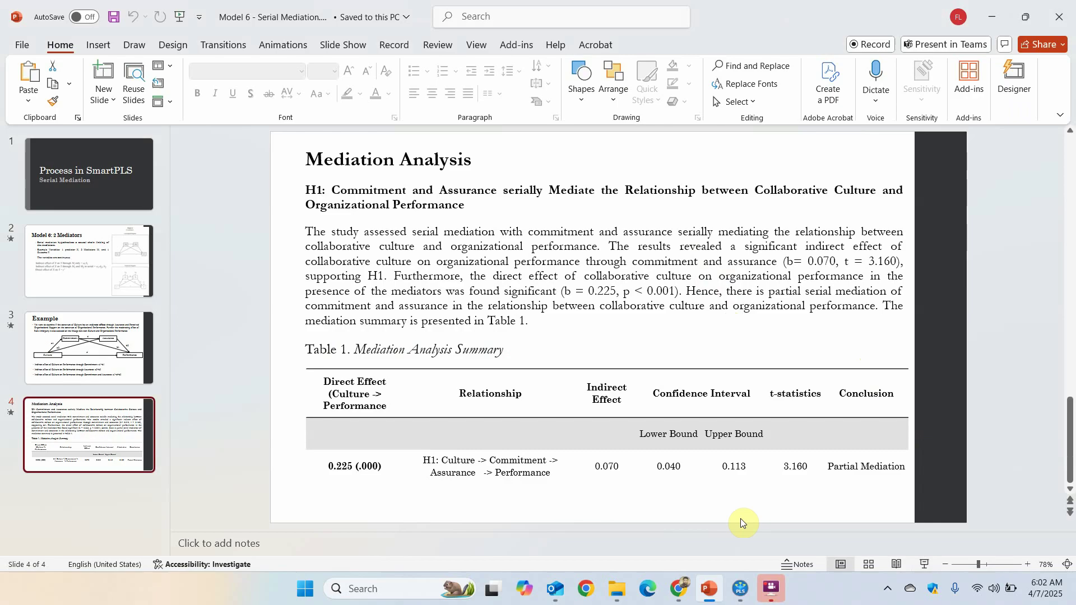
Switch from PowerPoint to SmartPLS 4 using the taskbar
left_click(737, 587)
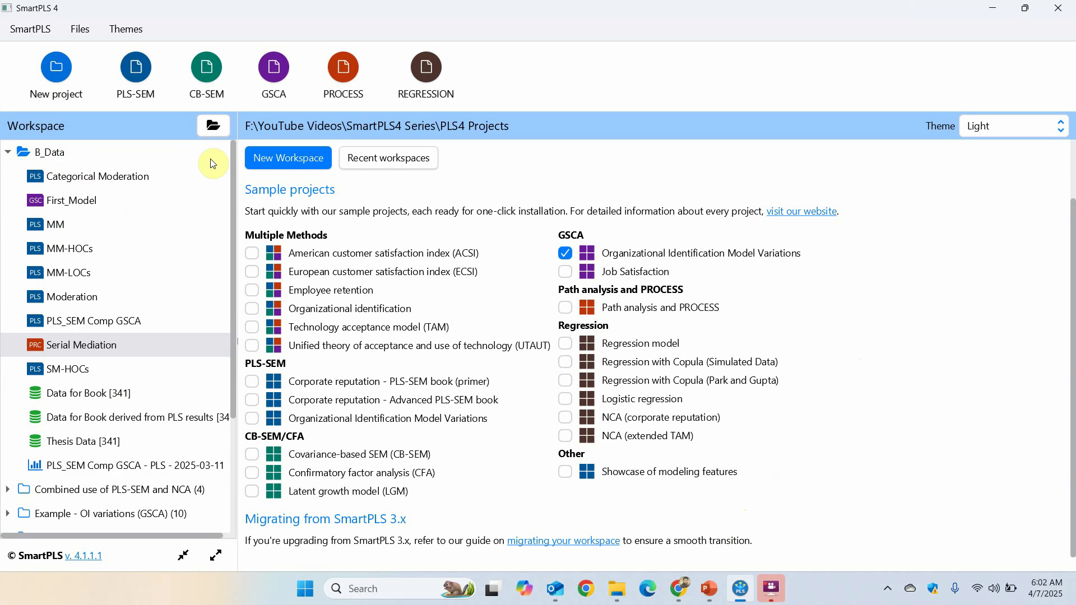
Create a new PROCESS model named SM
left_click(334, 82)
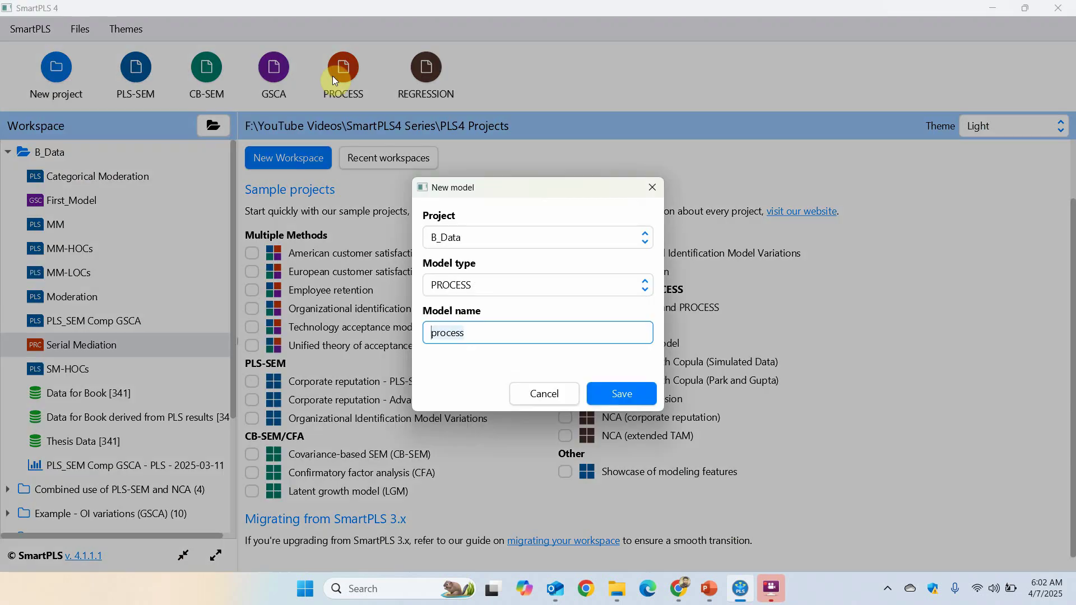
left_click(498, 323)
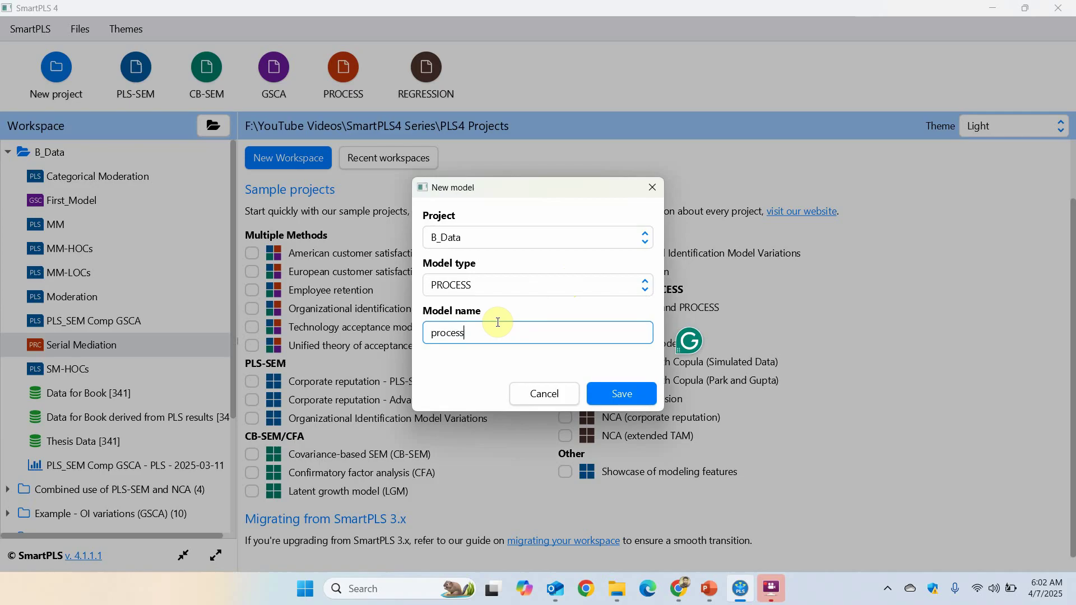
type("SM")
key("Return")
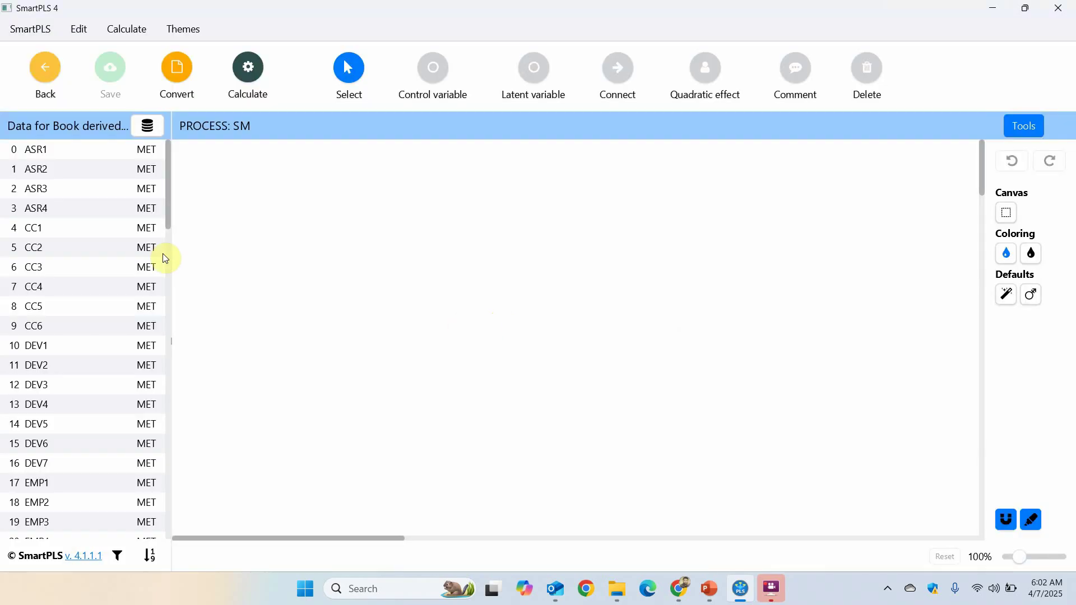
Bring PowerPoint forward and show slide 3, the Culture–Performance serial mediation example
mouse_move(723, 590)
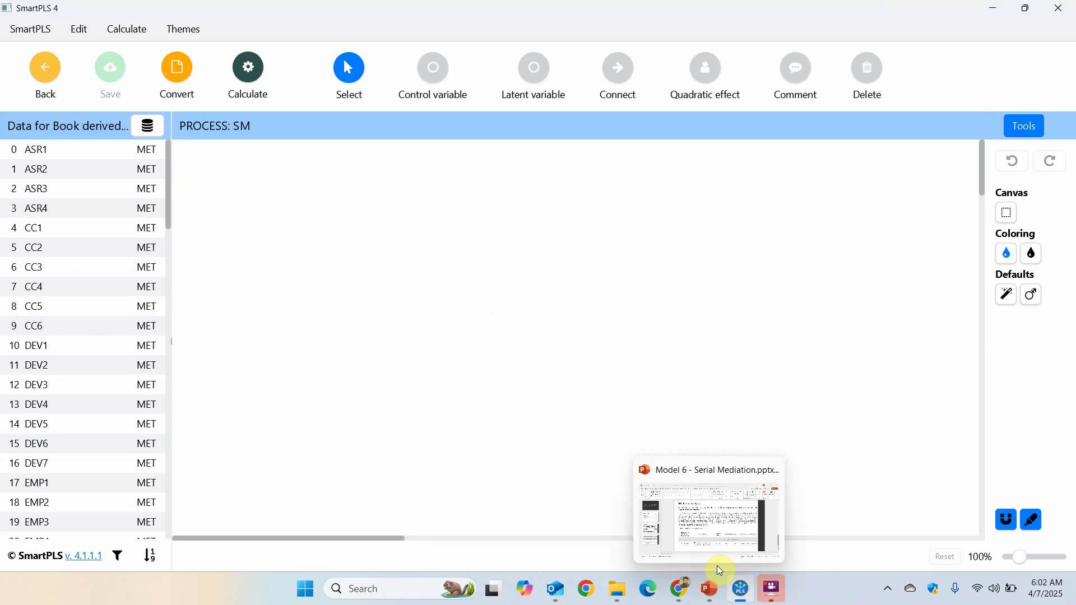
left_click(719, 530)
left_click(96, 372)
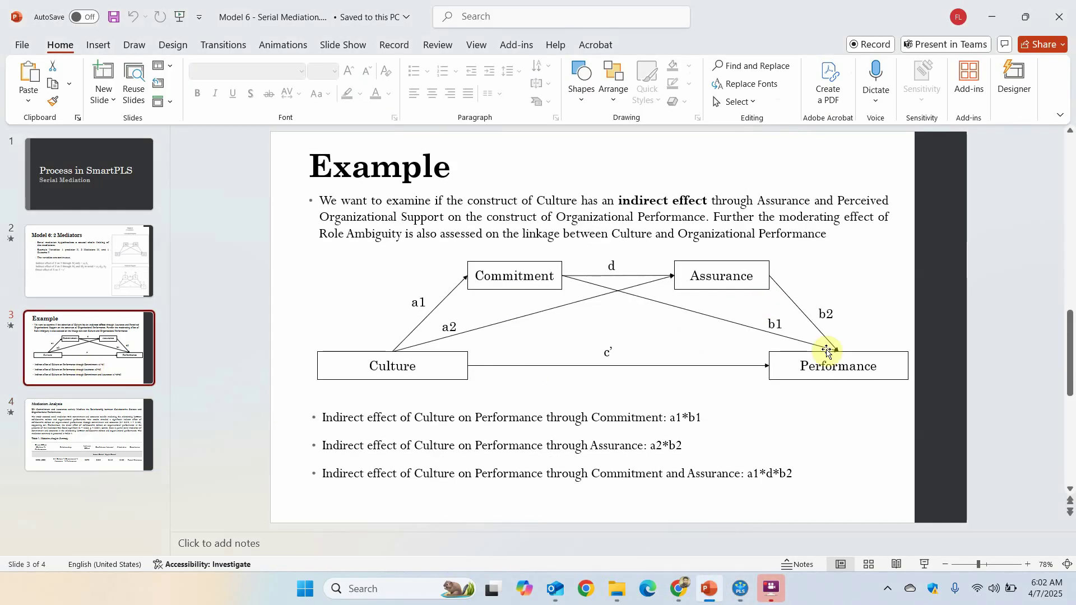
Add a construct named CC from indicators CC1–CC6 in the SM model
left_click(738, 589)
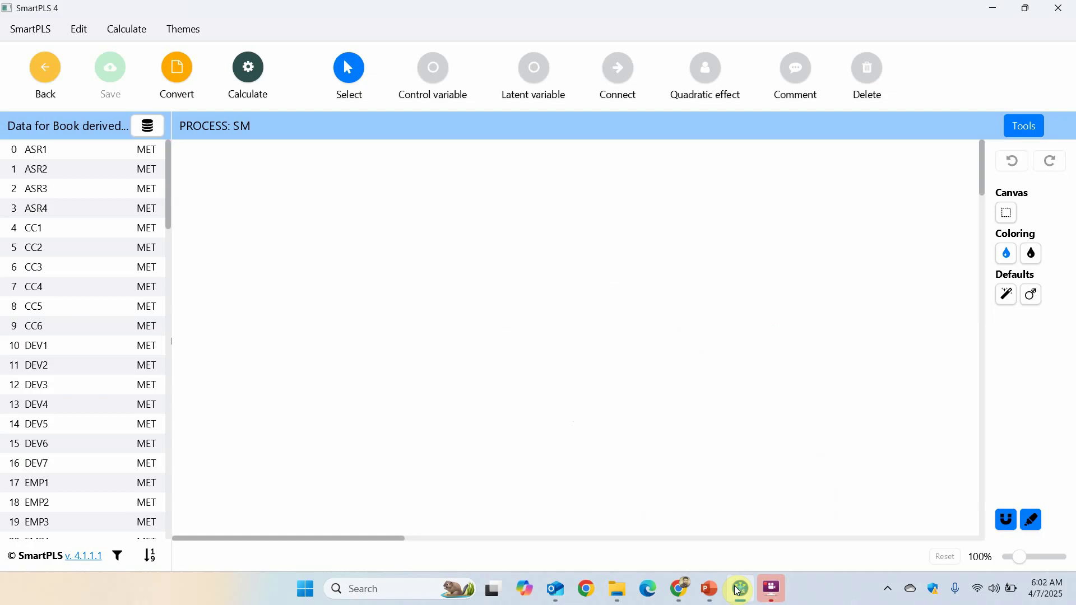
left_click(76, 229)
key("shift+Down")
key("shift+Down")
key("shift+Down")
key("shift+Down")
key("shift+Down")
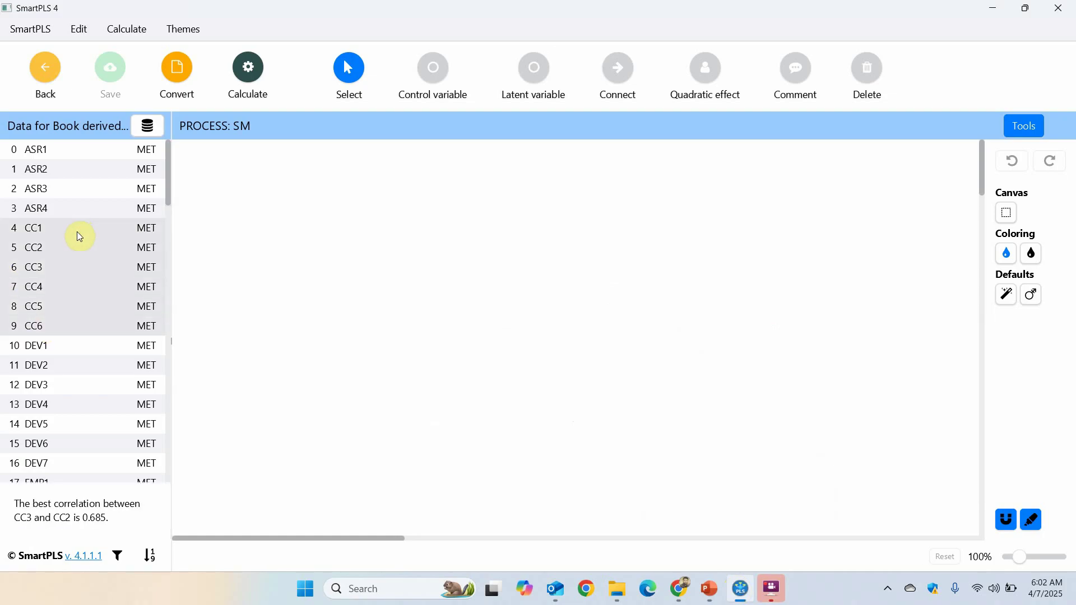
left_click_drag(116, 307, 337, 283)
type("CC")
key("Return")
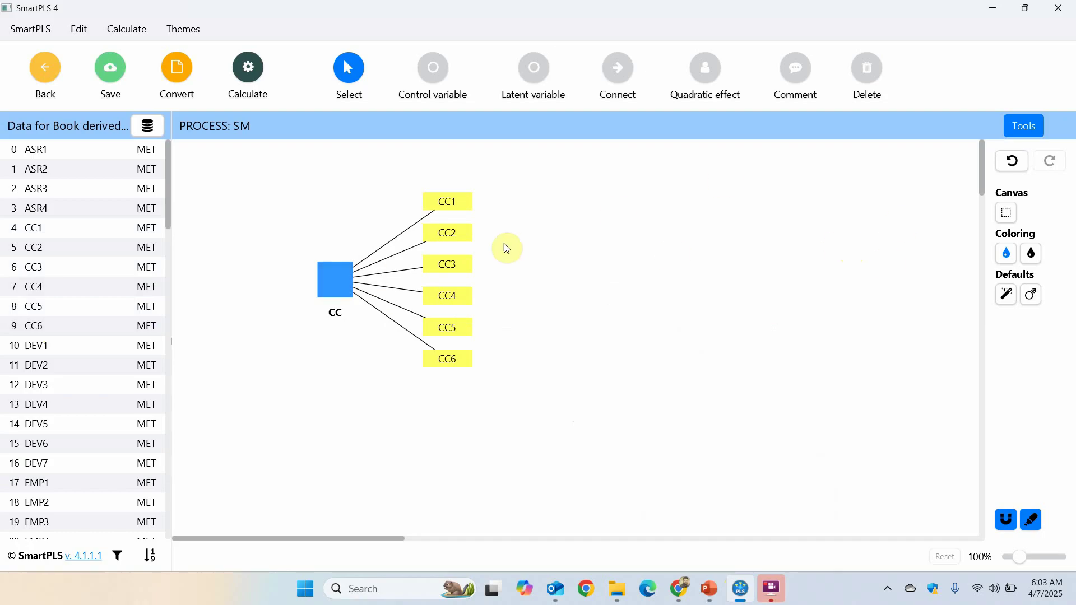
Place CC's indicators on its left side and move CC lower on the canvas
left_click(334, 281)
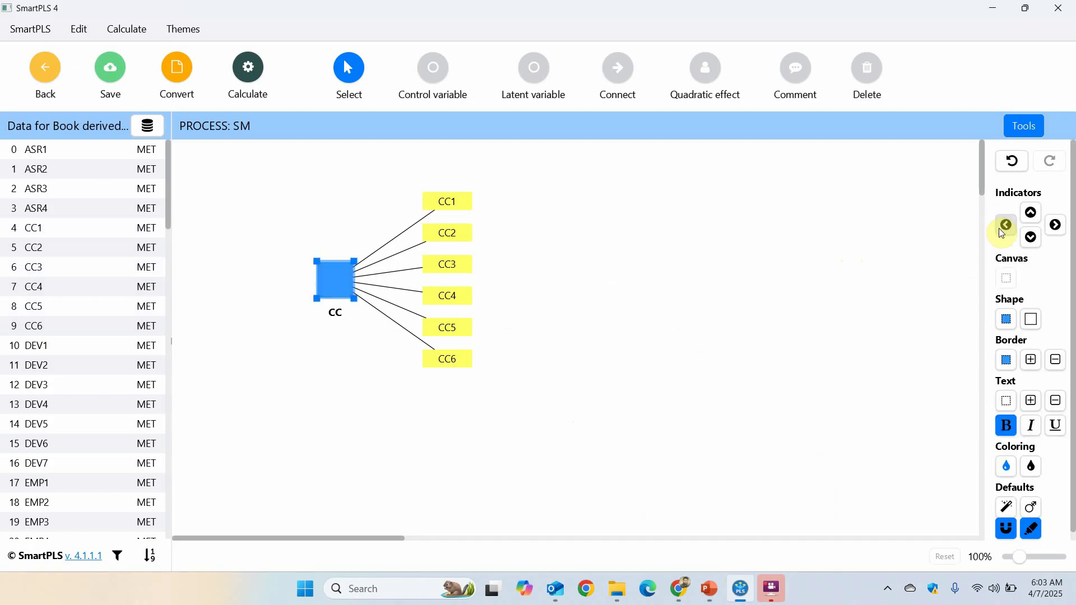
left_click(1006, 225)
left_click(344, 275)
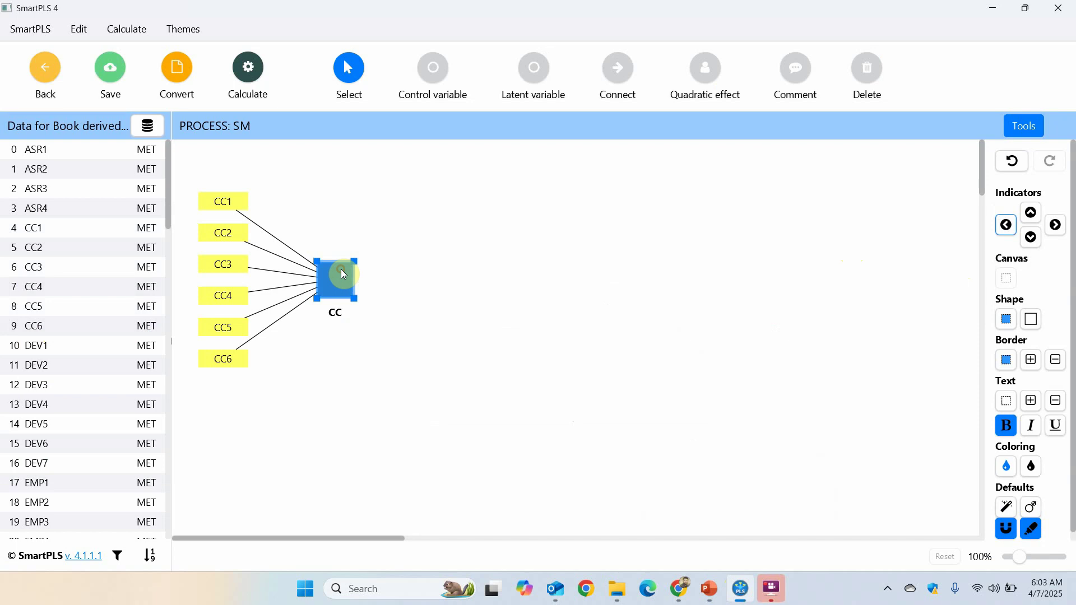
left_click_drag(342, 272, 339, 332)
Select indicators OC1–OC8 and drop them onto the canvas as a new construct
left_click(22, 353)
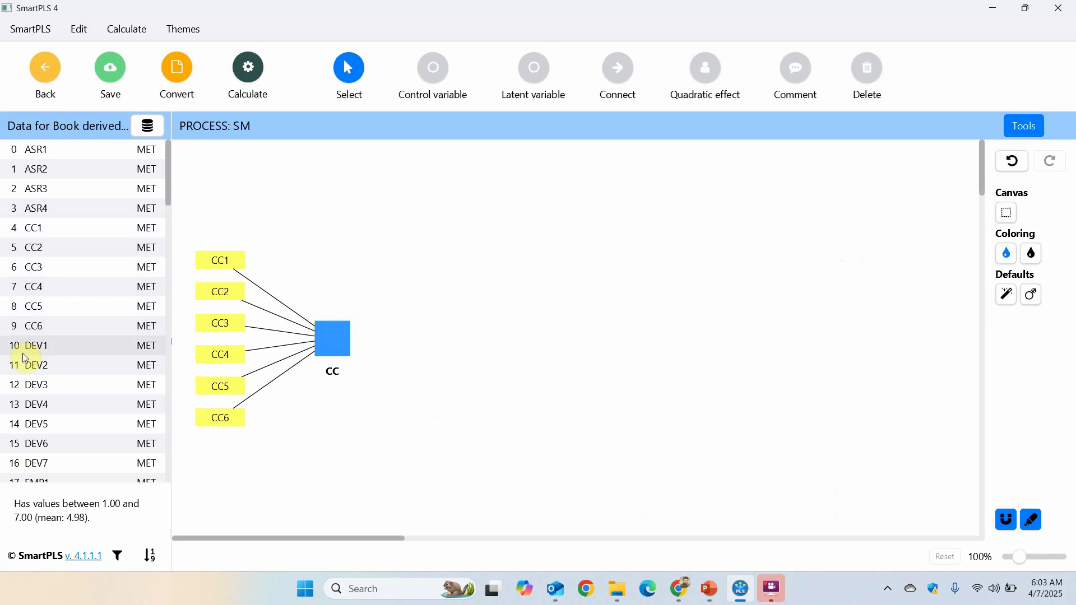
key("Up")
key("Up")
key("Home")
key("Down")
key("Down")
key("Down")
key("Down")
key("Down")
key("Down")
key("Down")
key("Down")
key("Down")
key("Down")
key("Down")
key("Down")
key("Down")
key("Down")
key("Down")
key("Down")
key("Down")
key("Down")
key("Down")
key("Down")
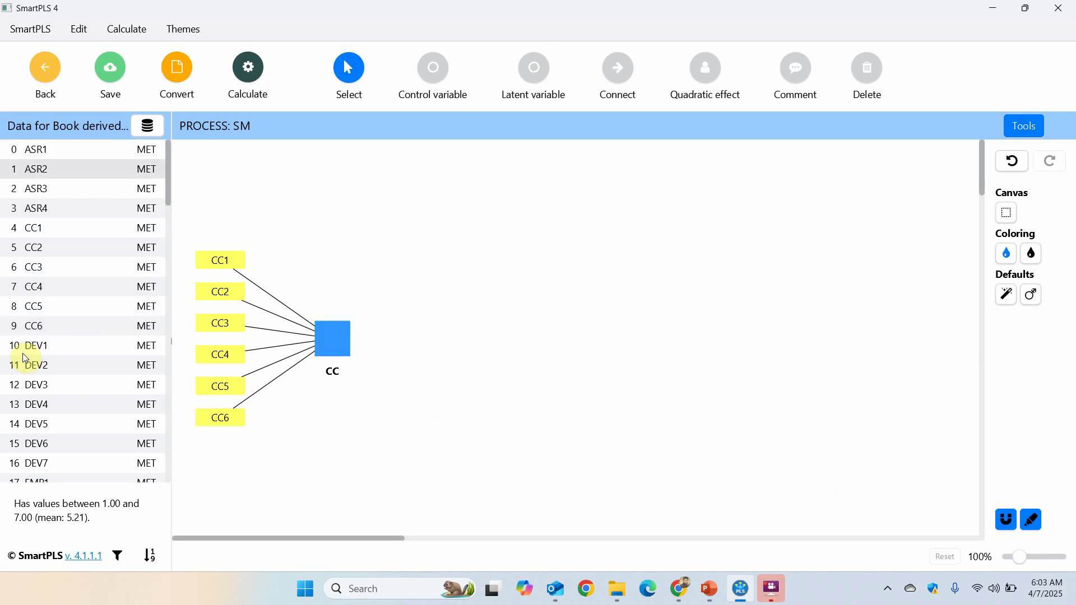
key("Up")
key("Up")
key("Up")
key("Up")
key("Up")
key("Up")
key("Up")
key("Up")
key("Up")
key("Up")
key("Up")
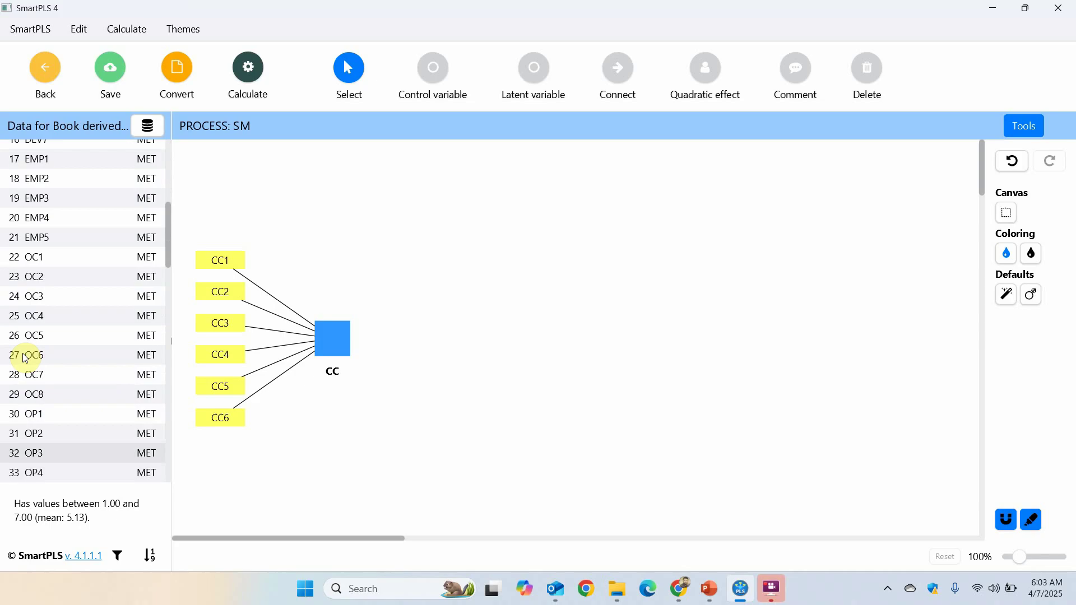
key("shift+Down")
key("shift+Down")
key("shift+Down")
key("shift+Down")
key("shift+Down")
key("shift+Down")
key("shift+Down")
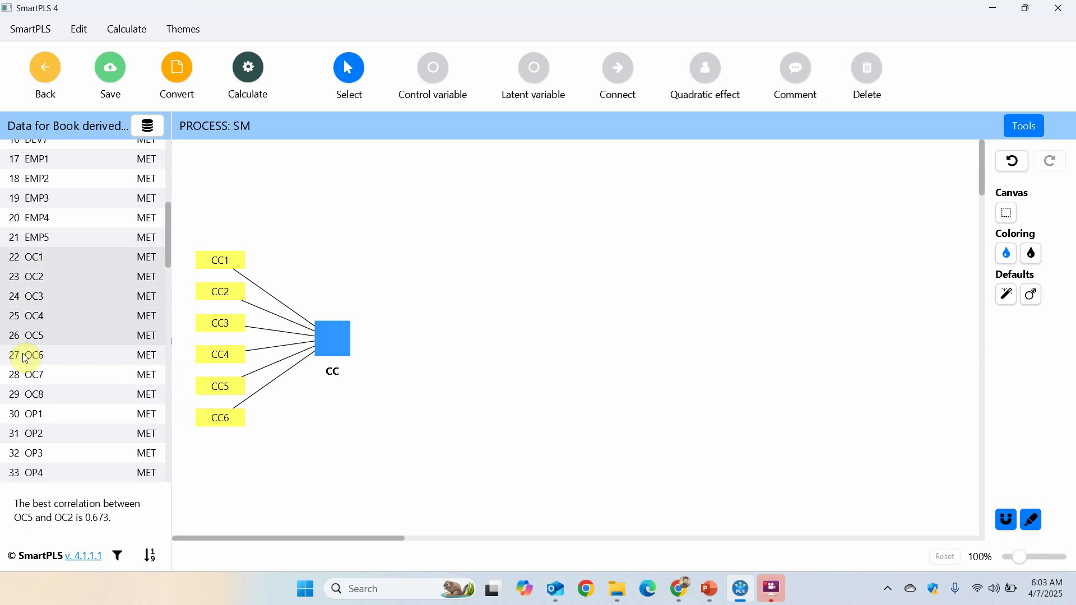
left_click_drag(32, 357, 466, 231)
Name the construct OC, lay its indicators in a row above it, and reposition it
key("Return")
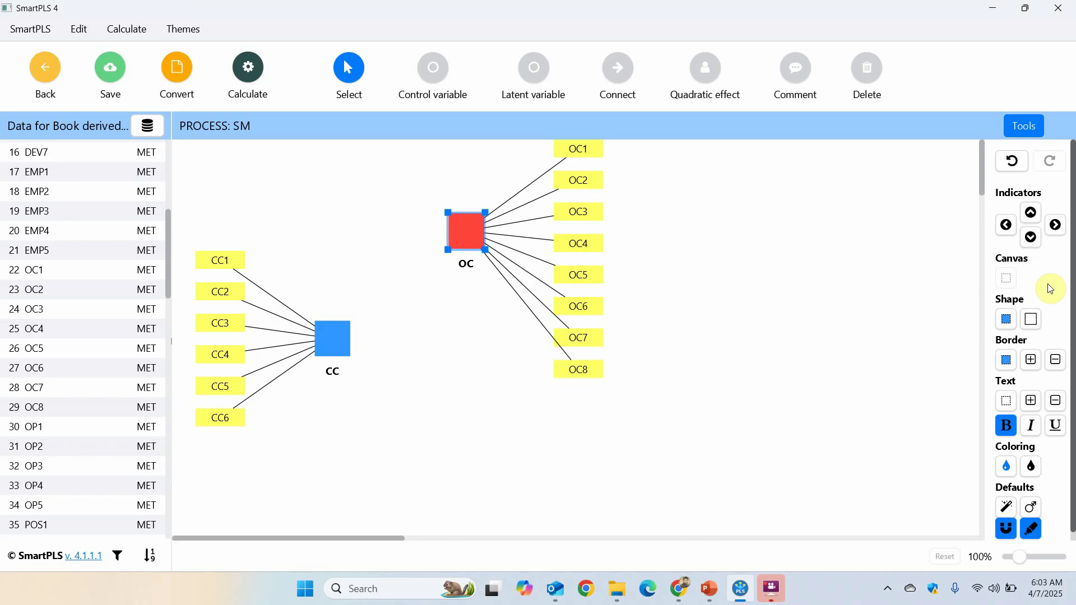
left_click(1031, 212)
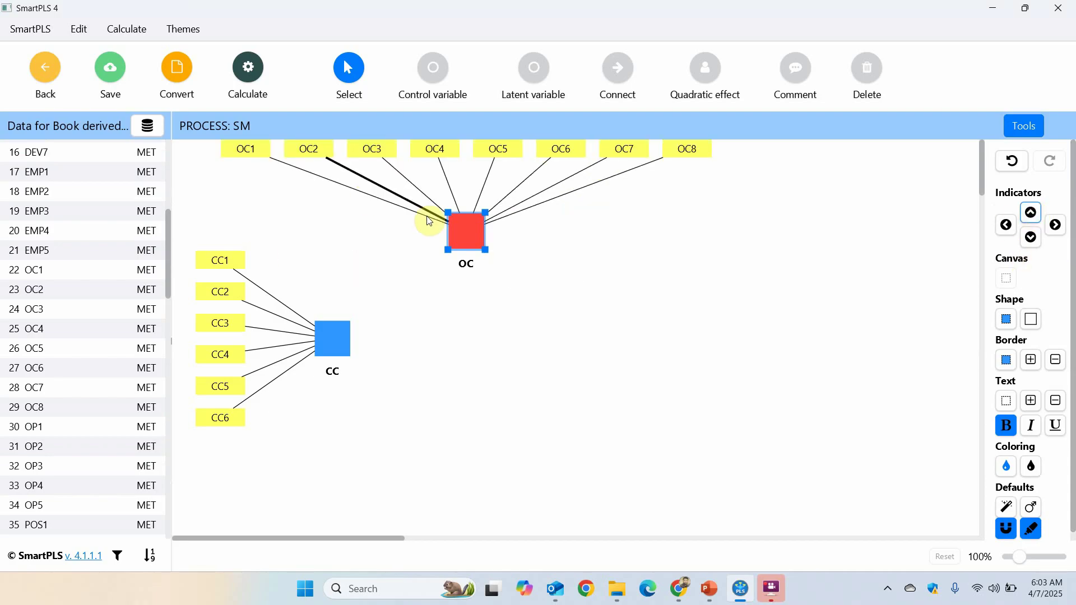
left_click_drag(469, 230, 444, 263)
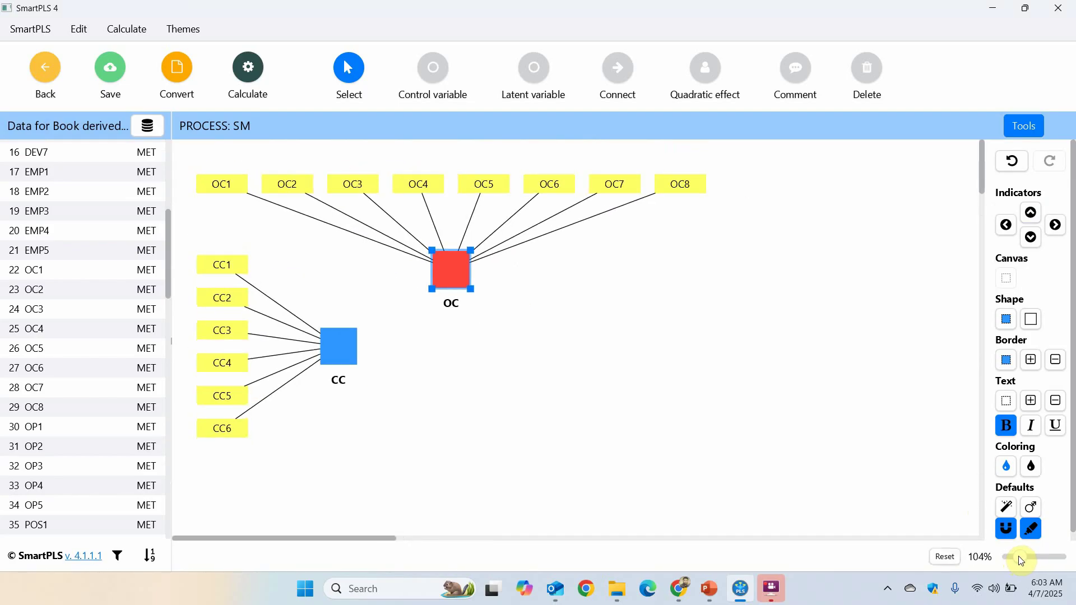
Zoom out to 73% and move CC lower, below OC
left_click_drag(1021, 561, 1014, 558)
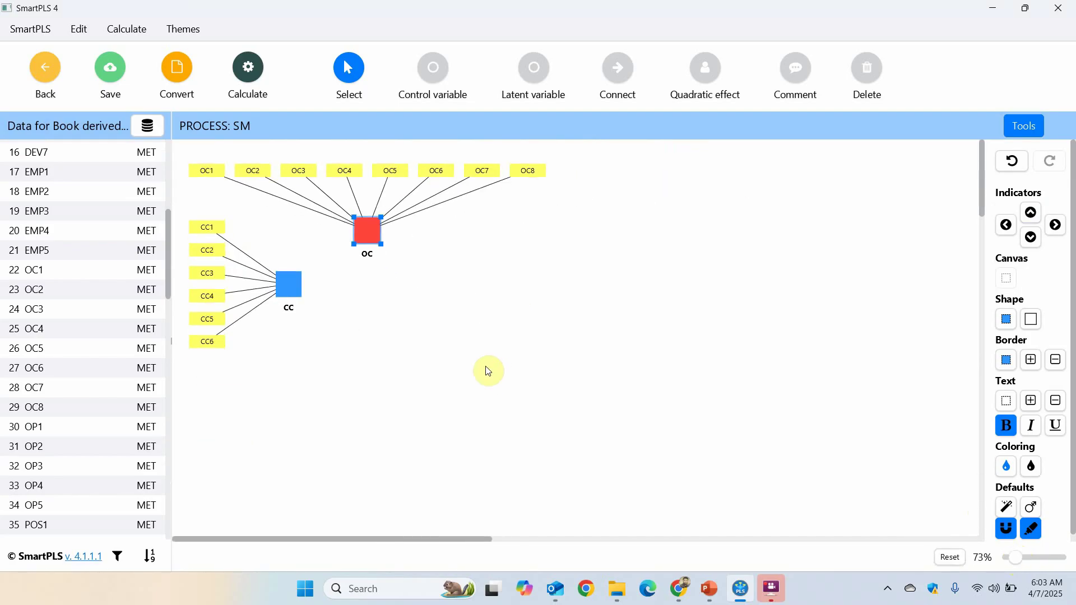
left_click_drag(296, 282, 297, 324)
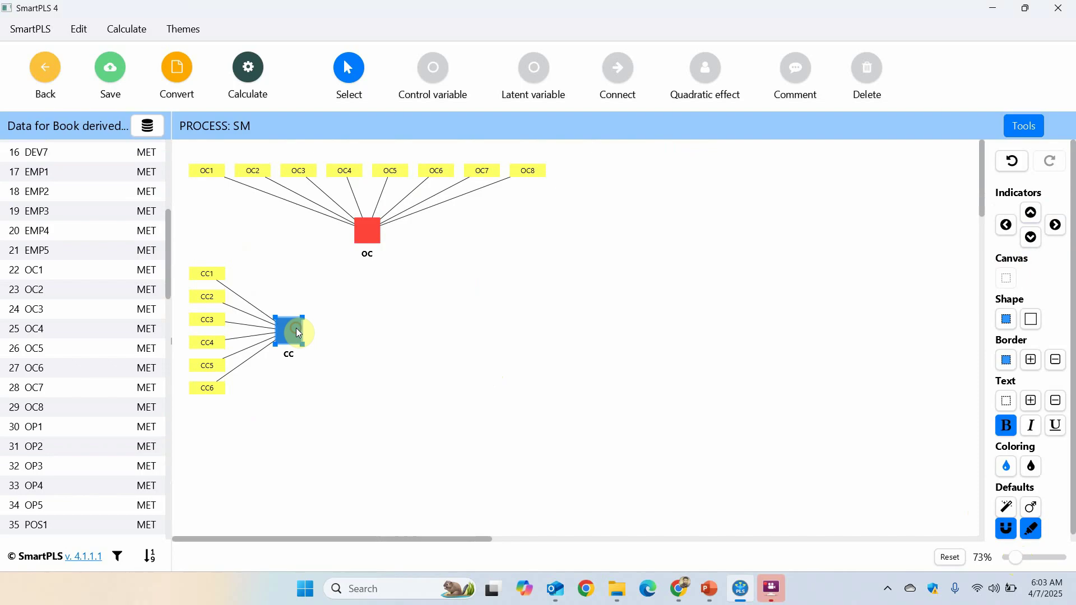
scroll(104, 303, "up", 6)
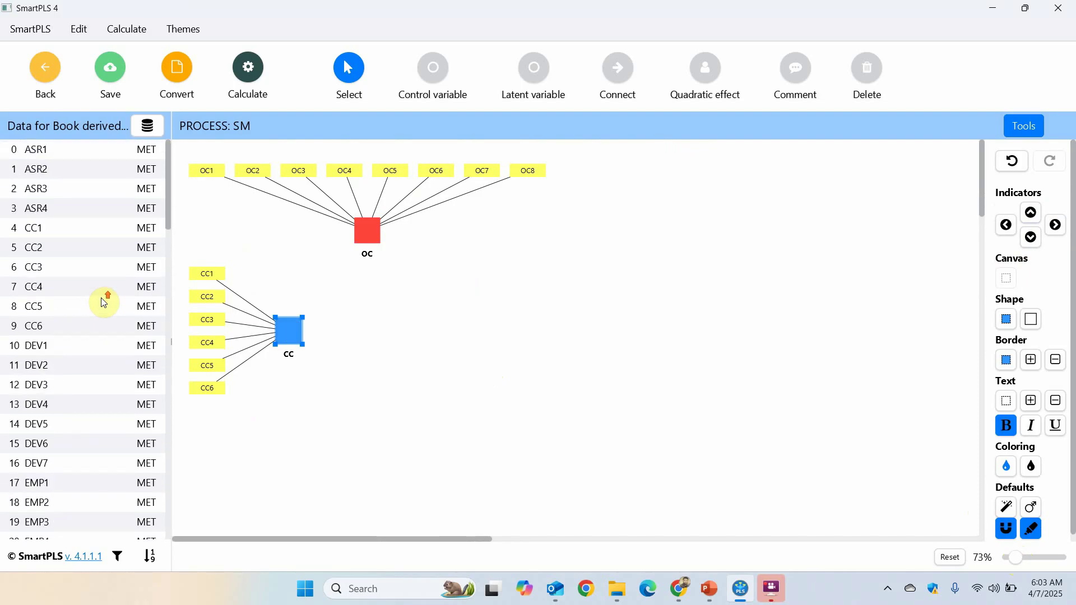
Add an ASR construct from ASR1–ASR4 with its indicators in a row above it
left_click(121, 150)
key("shift+Down")
key("shift+Down")
key("shift+Down")
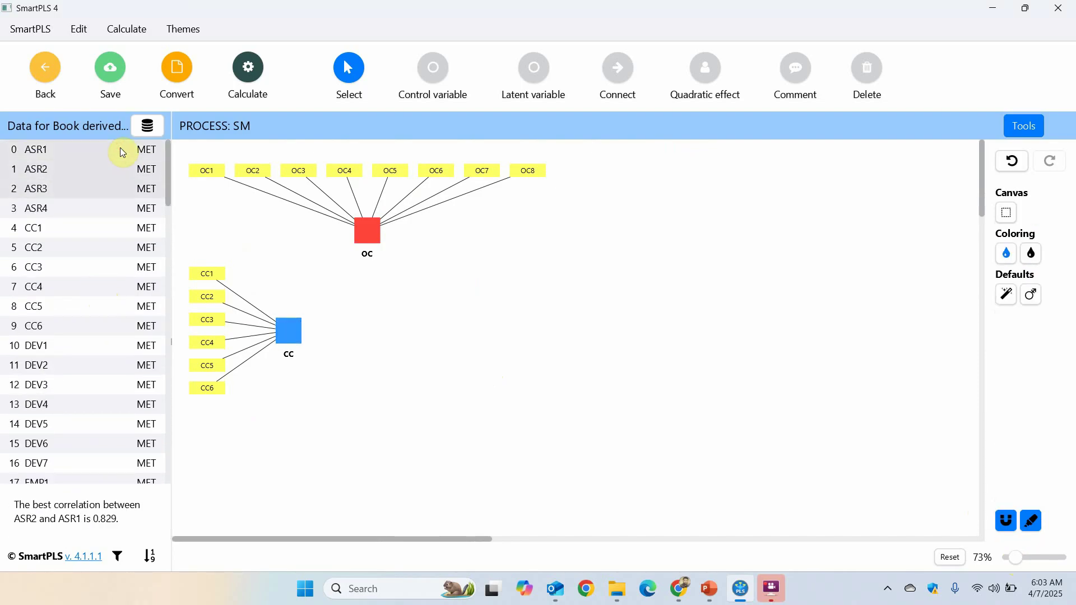
left_click_drag(103, 190, 689, 245)
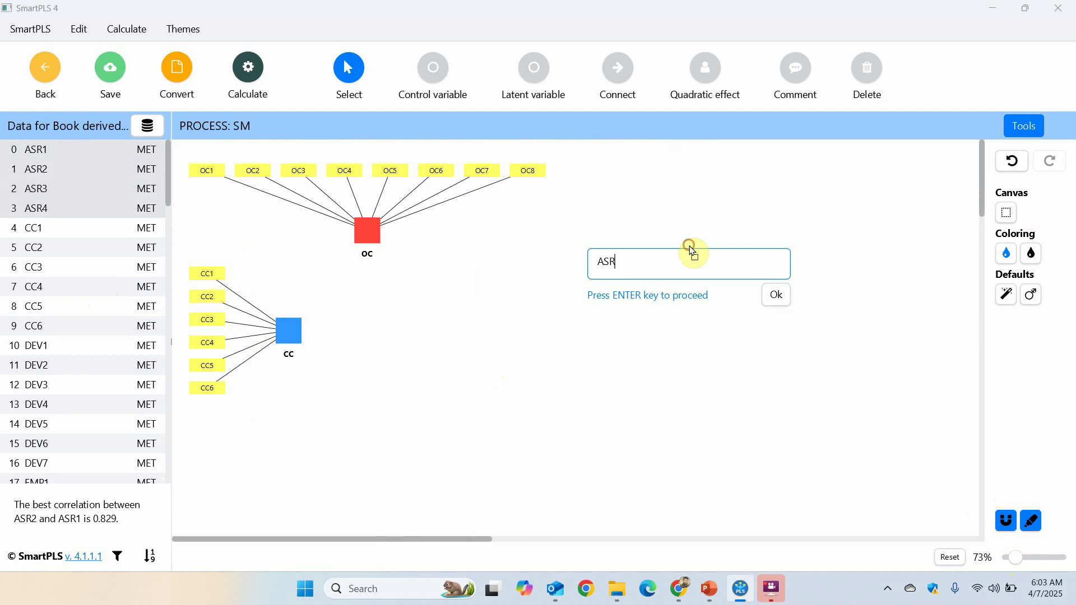
key("Return")
left_click(689, 245)
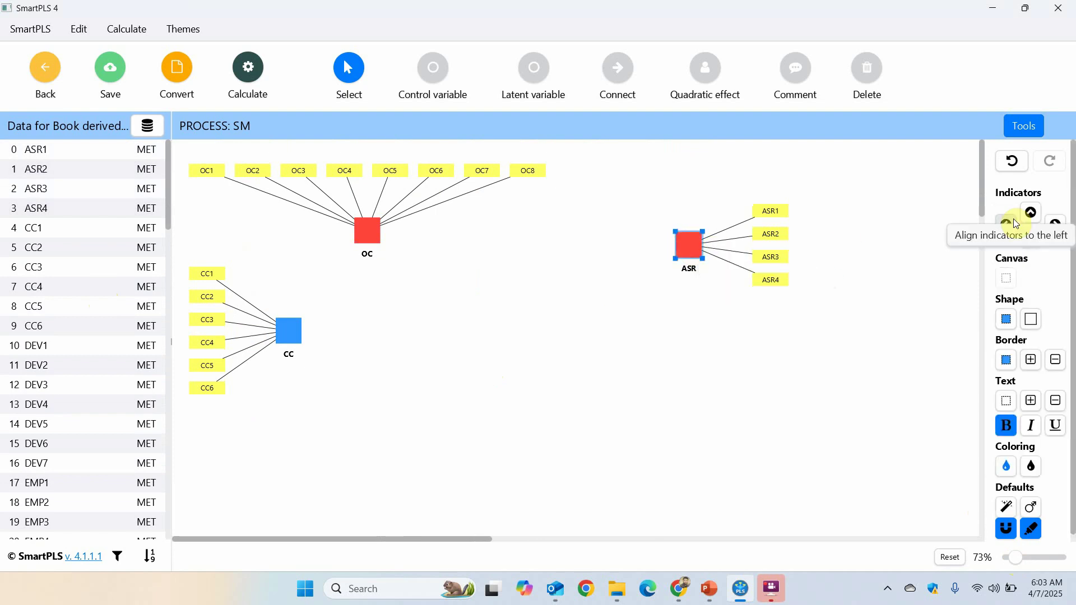
left_click(1030, 212)
Add an OP construct measured by indicators OP1–OP5
scroll(106, 365, "down", 20)
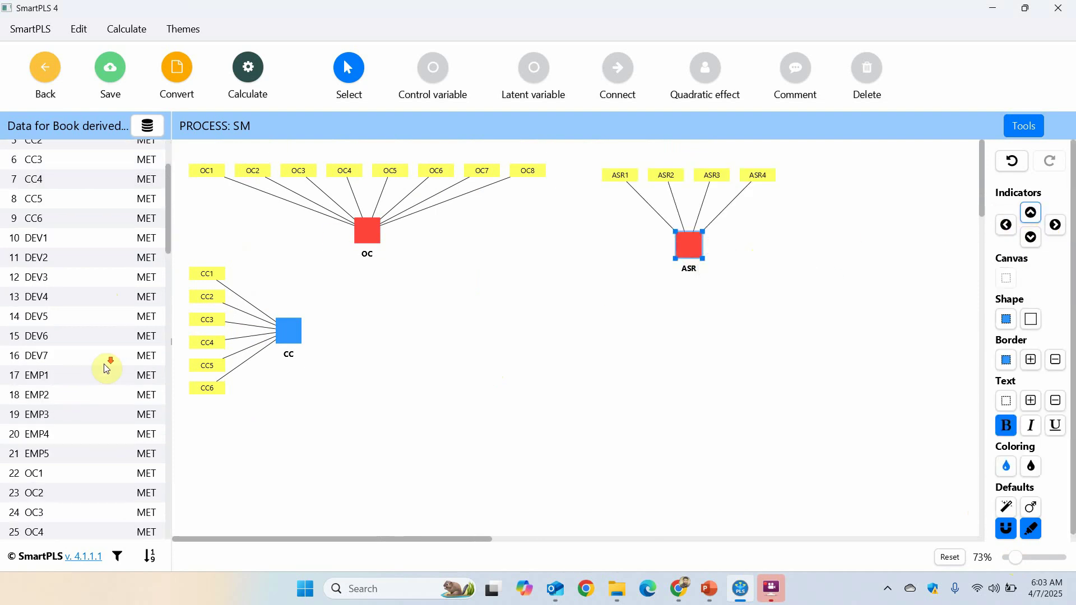
scroll(106, 368, "up", 9)
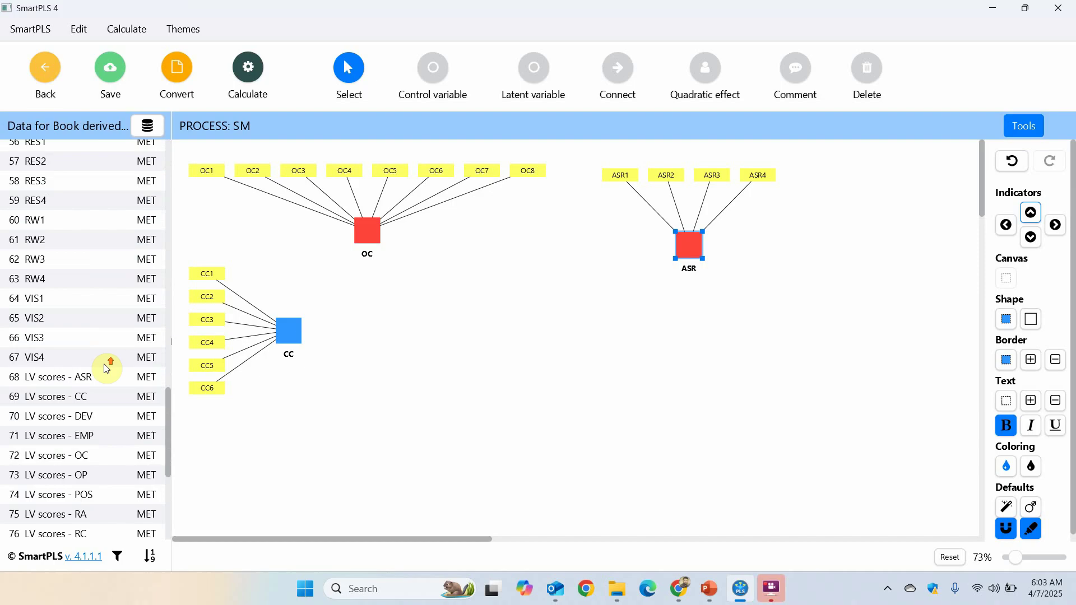
scroll(107, 368, "up", 6)
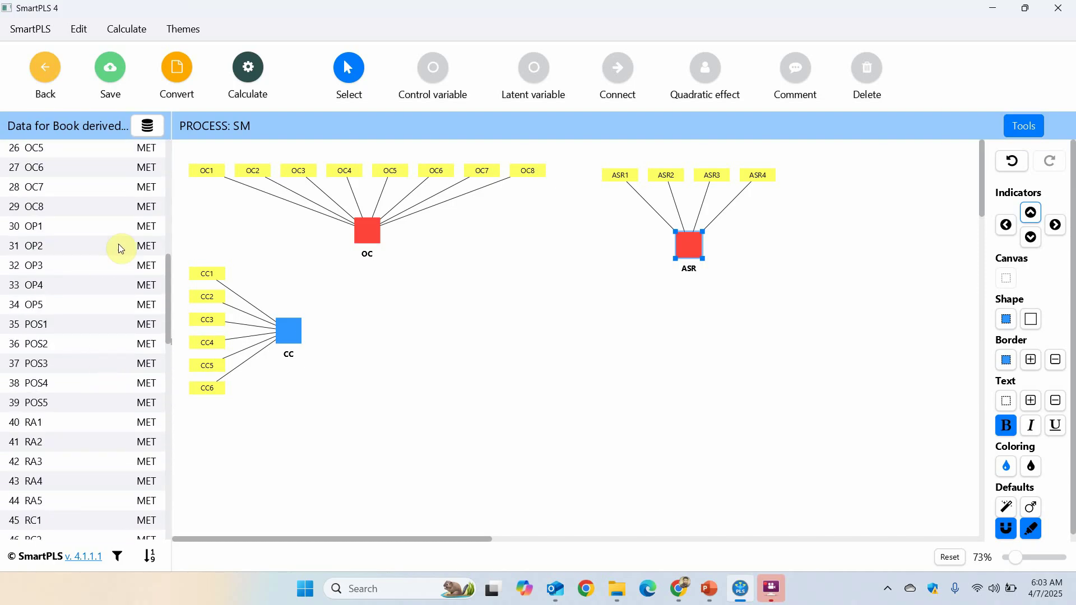
left_click(110, 230)
key("shift+Down")
key("shift+Down")
key("shift+Down")
key("shift+Down")
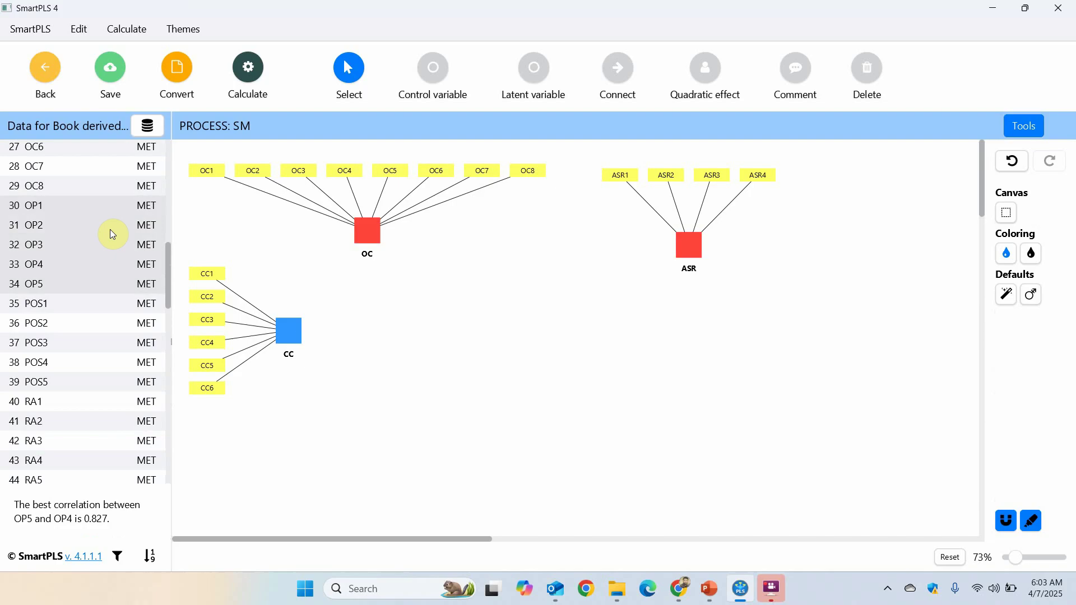
left_click_drag(63, 229, 800, 331)
key("Return")
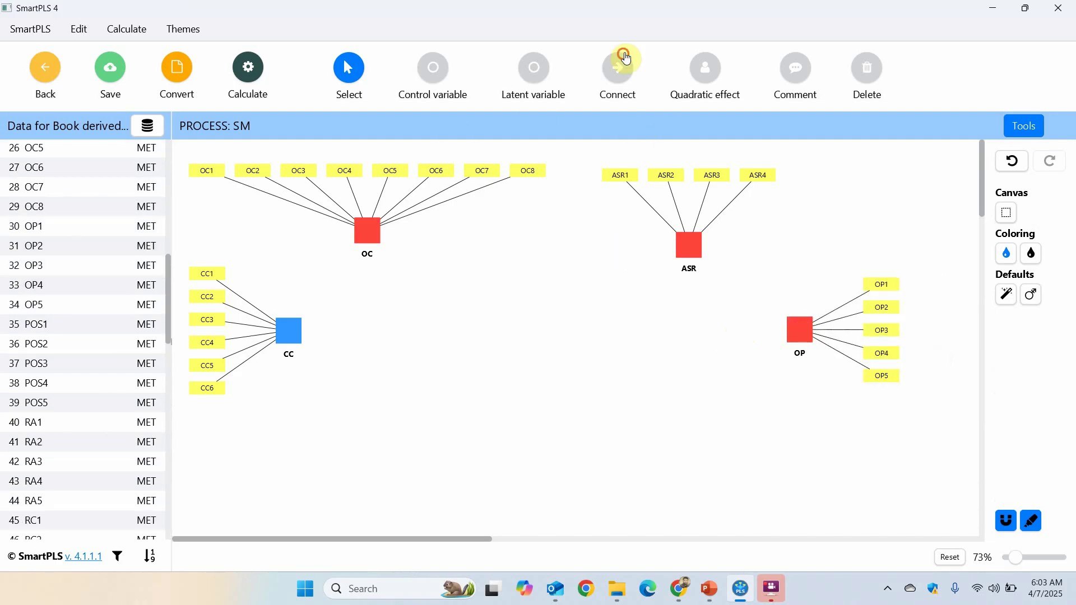
Draw paths CC→OP, CC→OC, OC→ASR, ASR→OP, OC→OP and CC→ASR
left_click(620, 66)
left_click(297, 318)
left_click(799, 333)
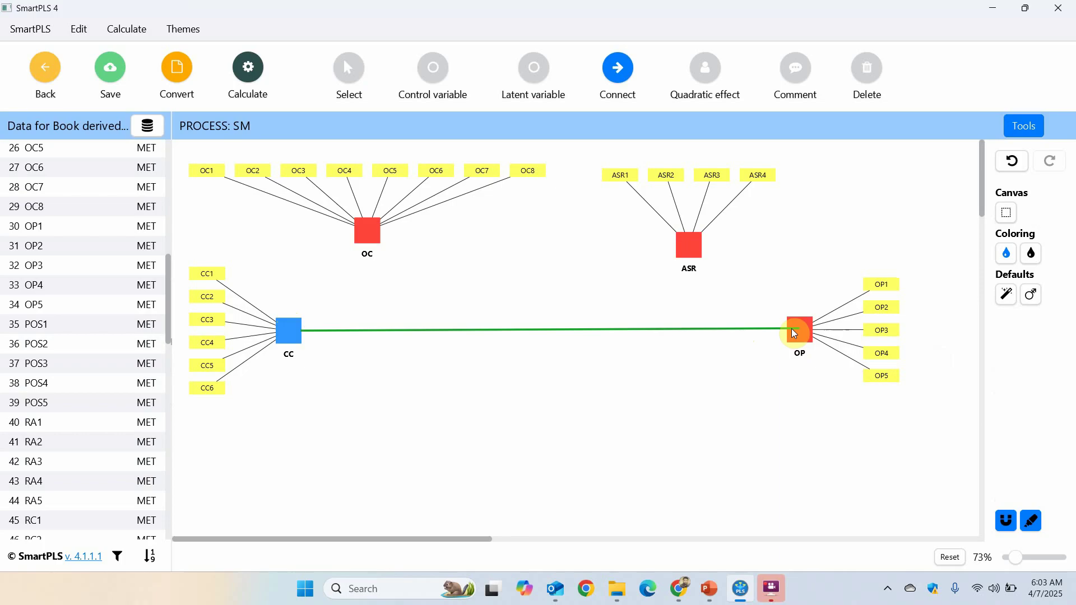
left_click(288, 329)
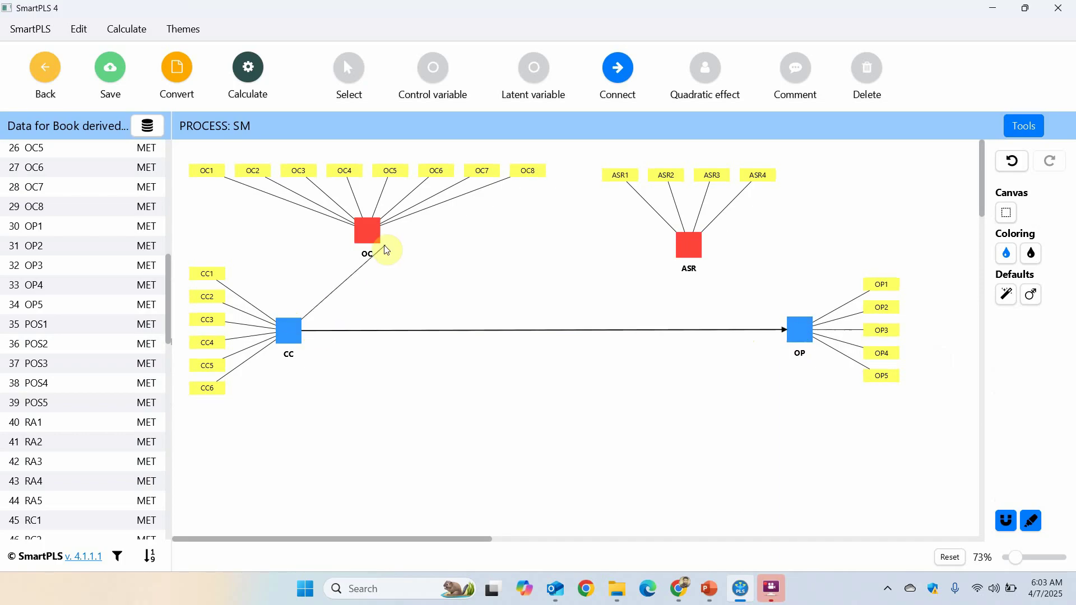
left_click(691, 250)
left_click(694, 252)
left_click(791, 321)
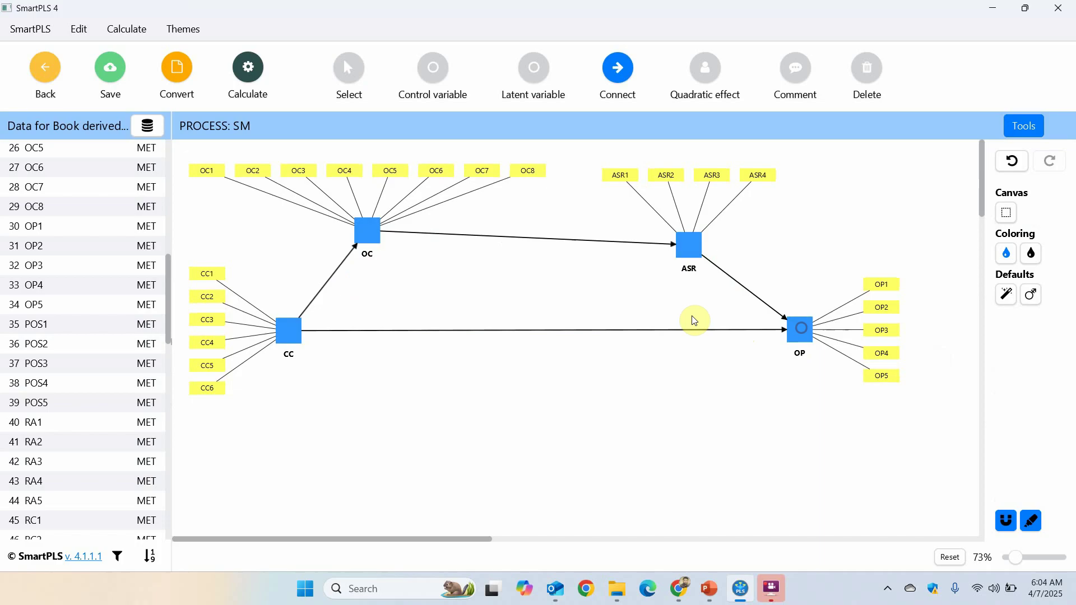
left_click(375, 245)
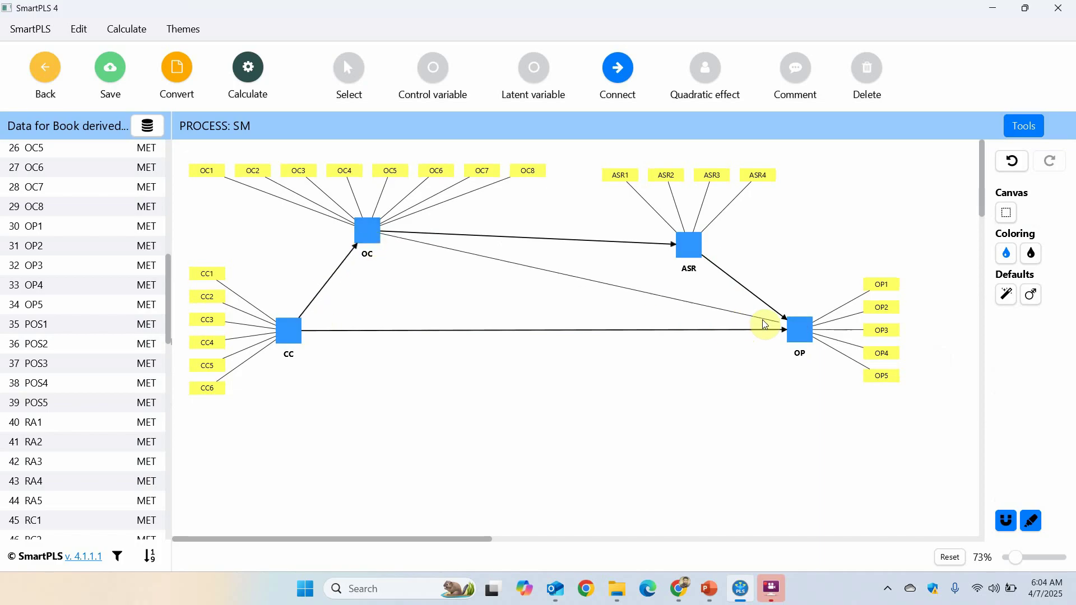
left_click(807, 335)
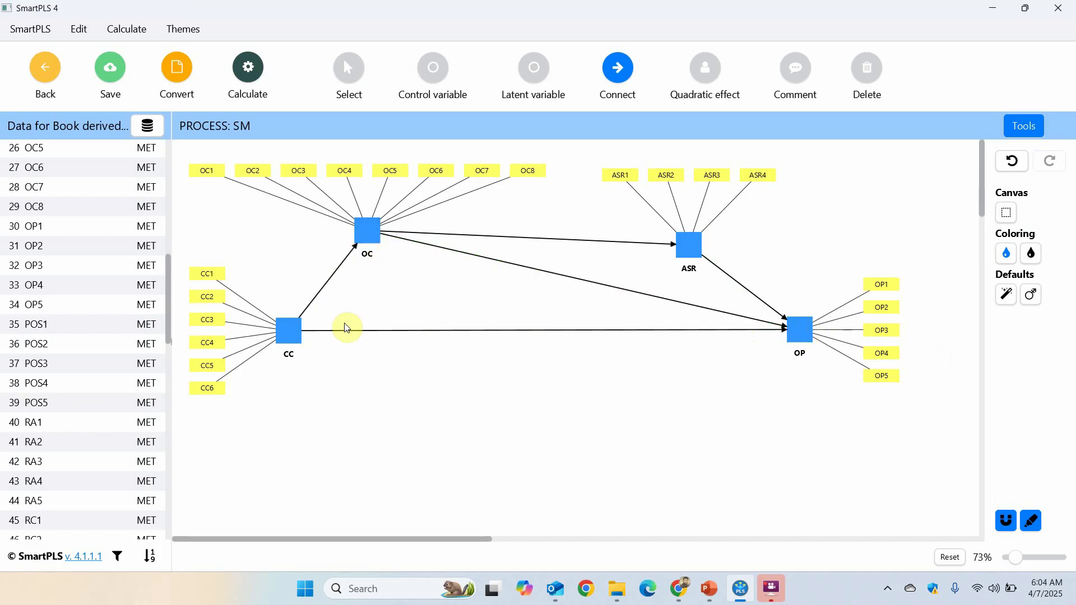
left_click(288, 330)
left_click(689, 247)
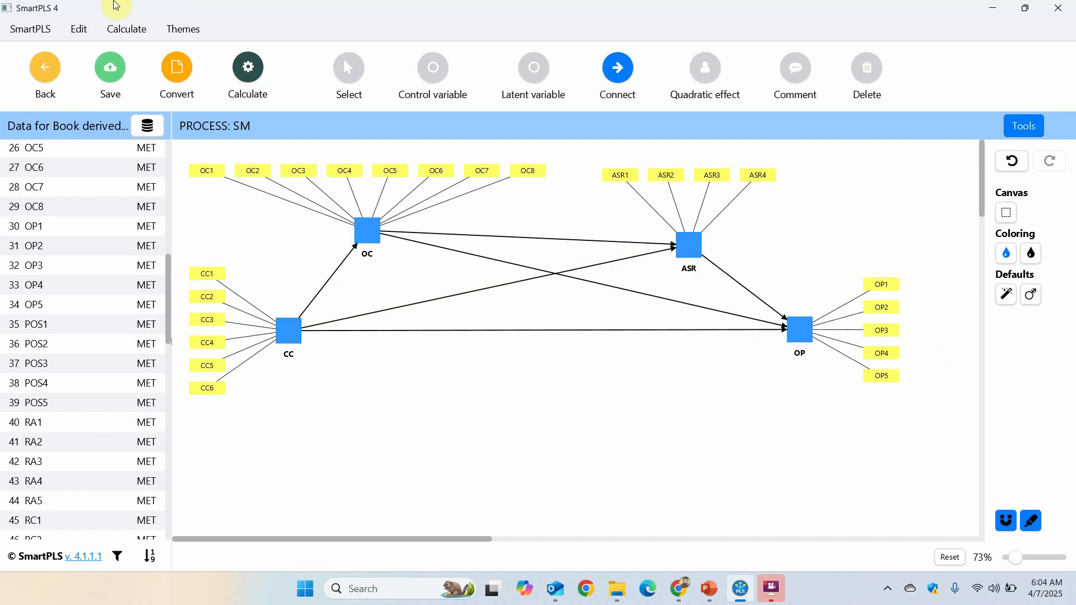
Save the model, nudge CC lower and ASR up to level OC→ASR, then show PowerPoint
left_click(111, 69)
left_click(349, 72)
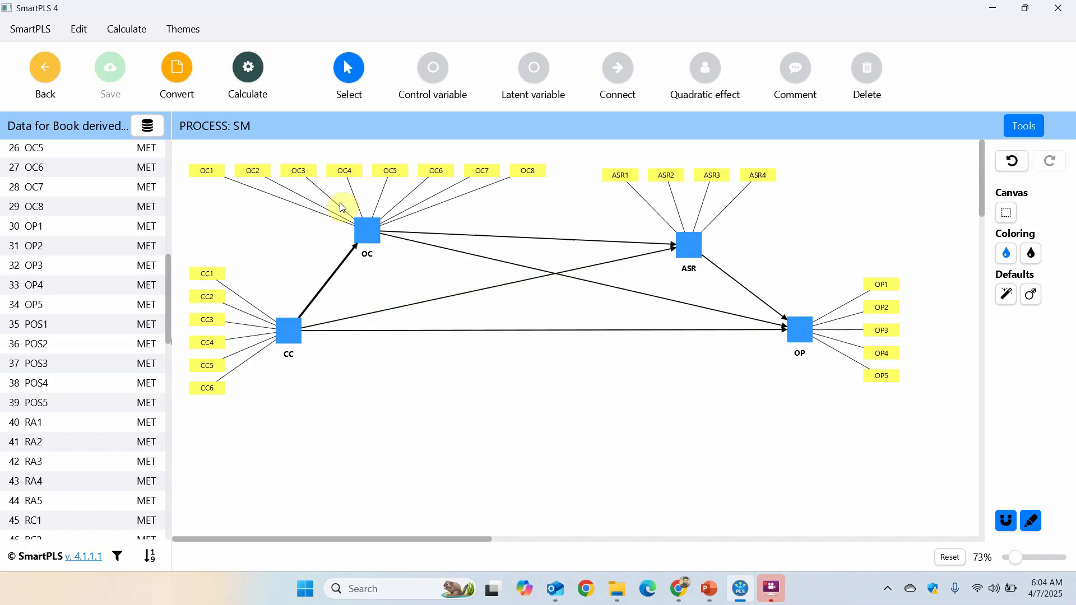
mouse_move(290, 331)
left_mouse_down()
mouse_move(300, 352)
mouse_move(296, 340)
left_mouse_up()
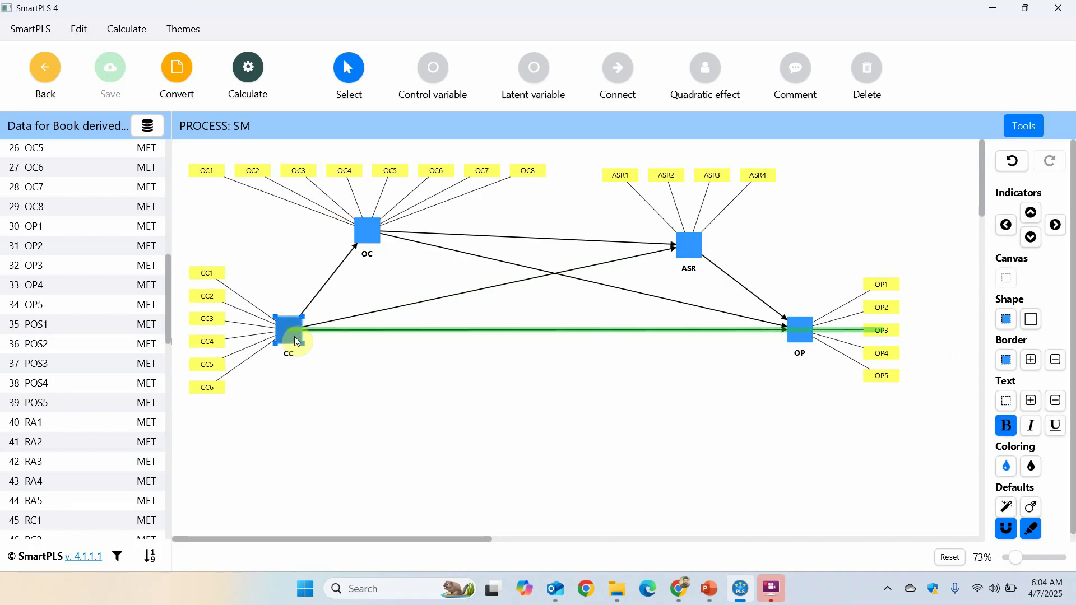
left_click(694, 250)
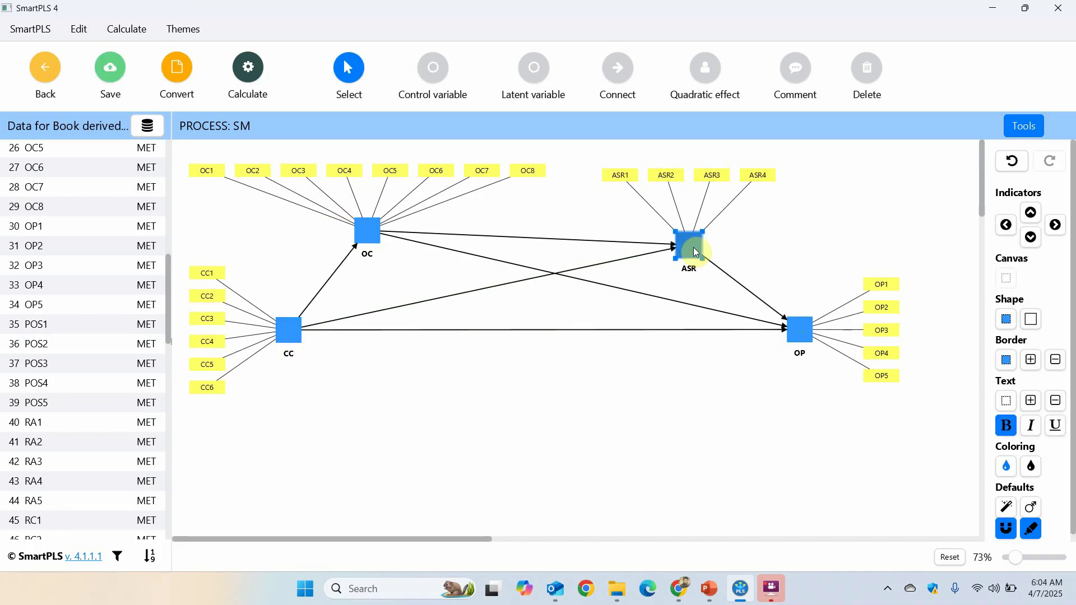
left_click_drag(695, 252, 695, 238)
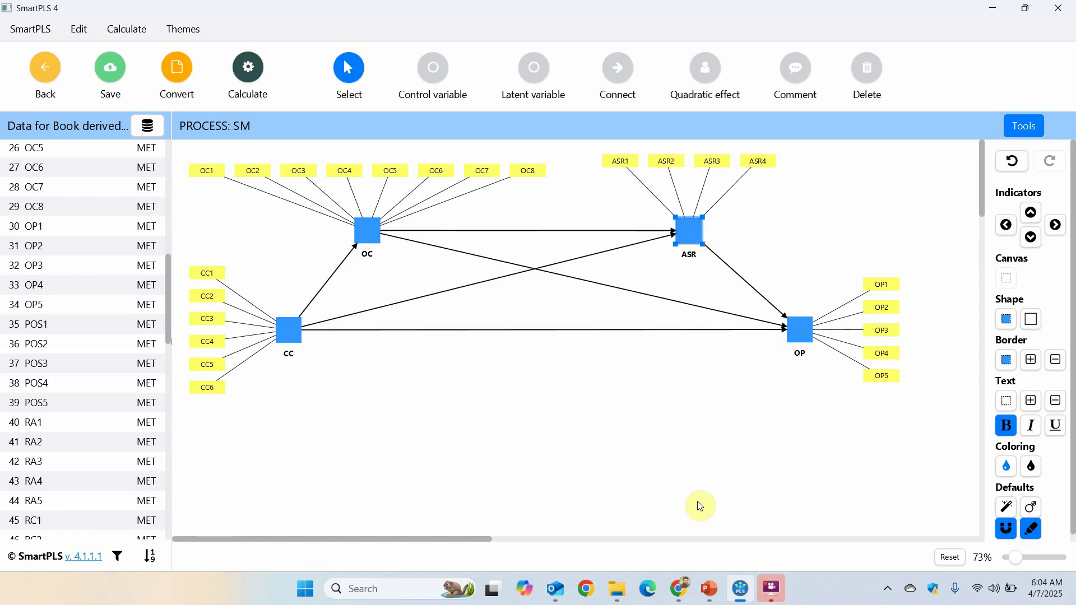
left_click(709, 588)
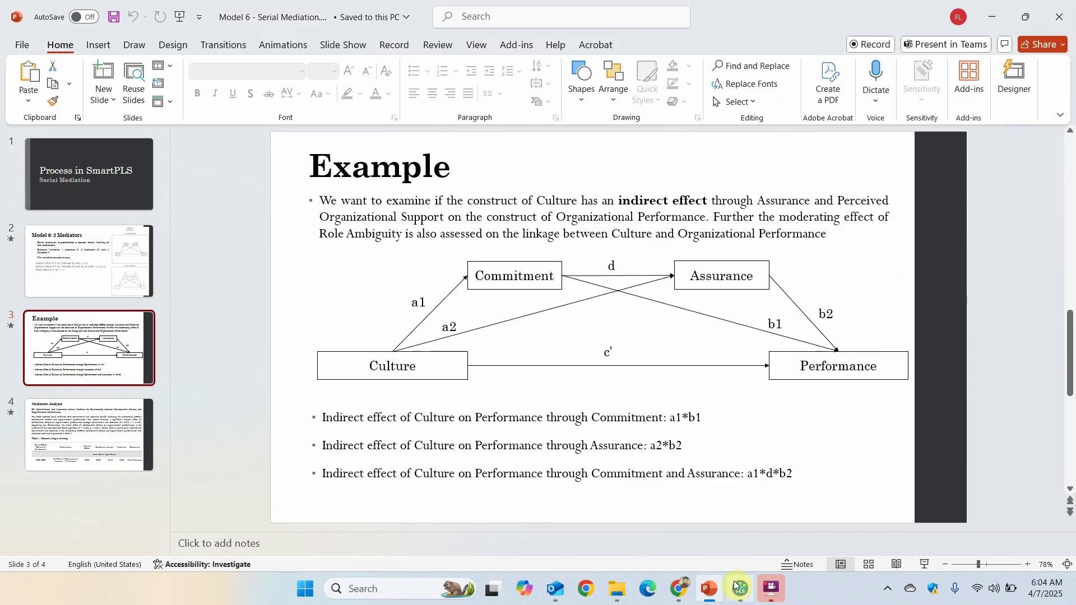
Review the Example slide's indirect effects a1*b1, a2*b2 and a1*d*b2
mouse_move(737, 588)
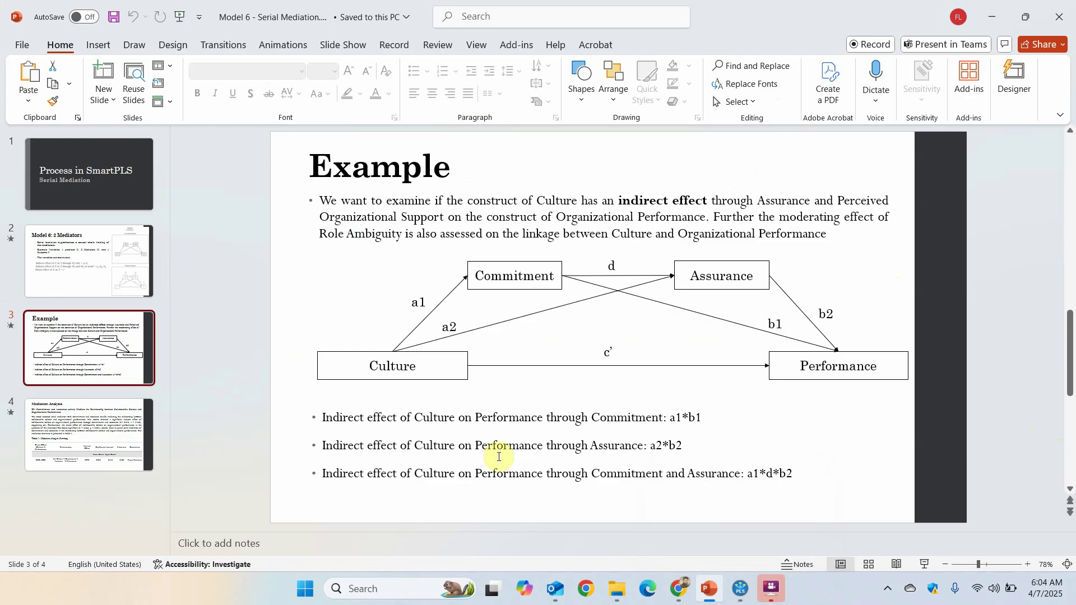
Save and run bootstrapping with 5000 subsamples, BCa intervals and a one-tailed test
left_click(739, 599)
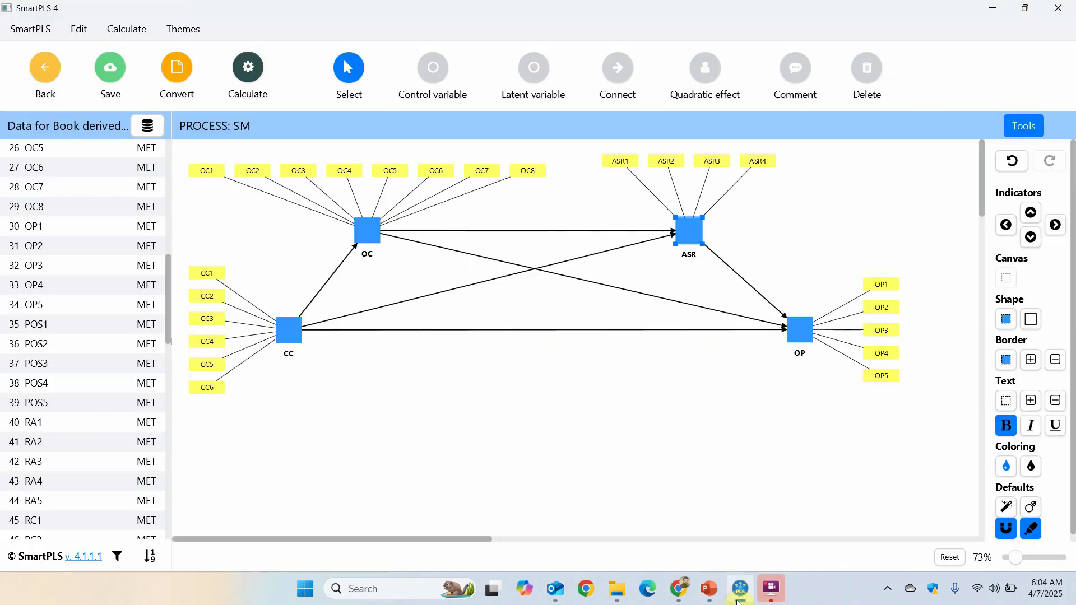
left_click(110, 68)
left_click(225, 74)
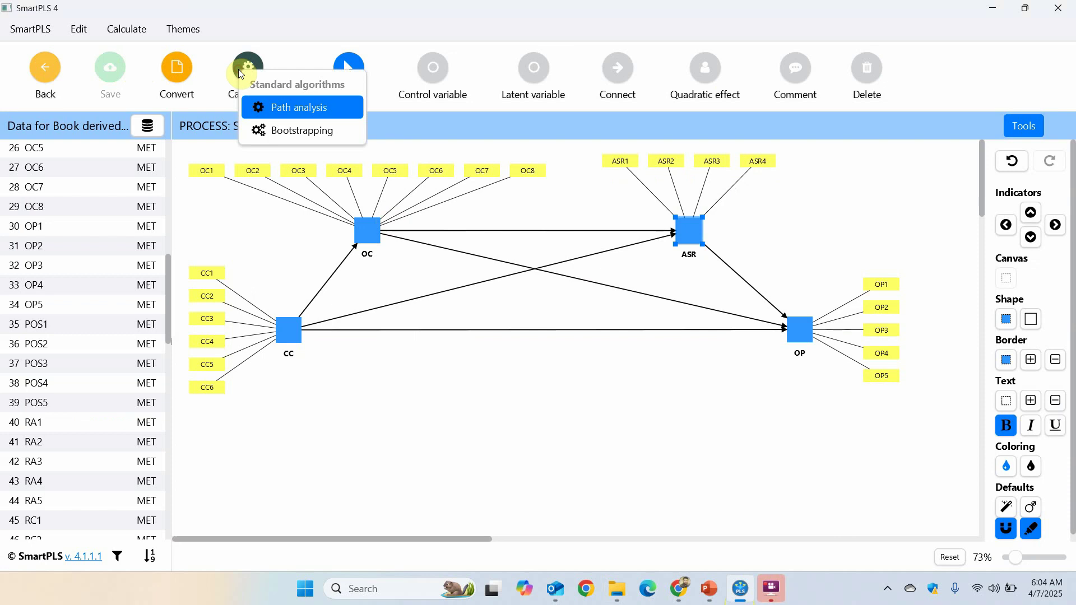
left_click(308, 129)
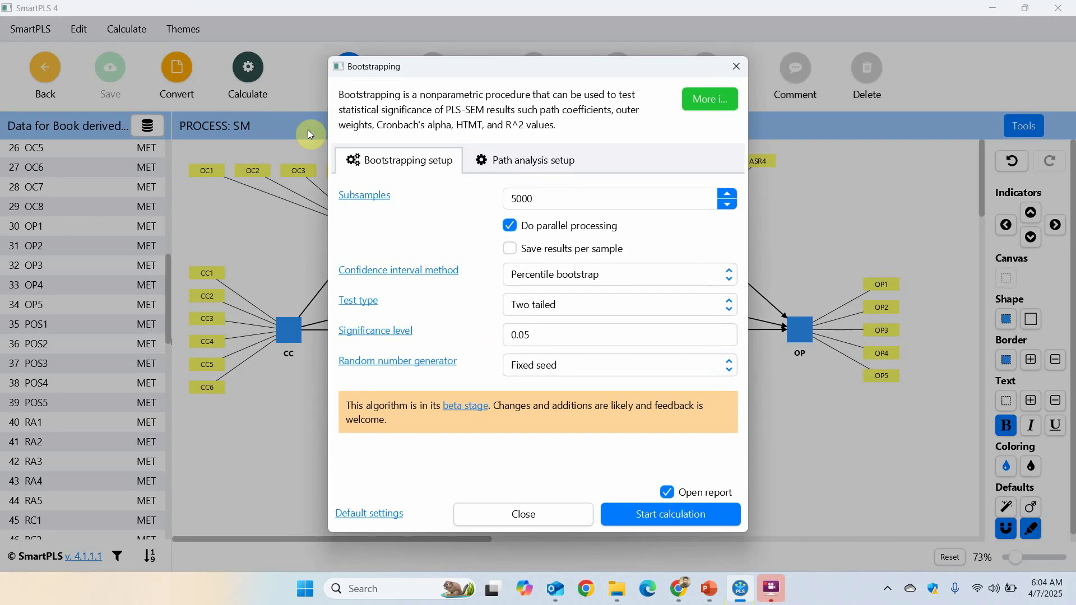
left_click(546, 196)
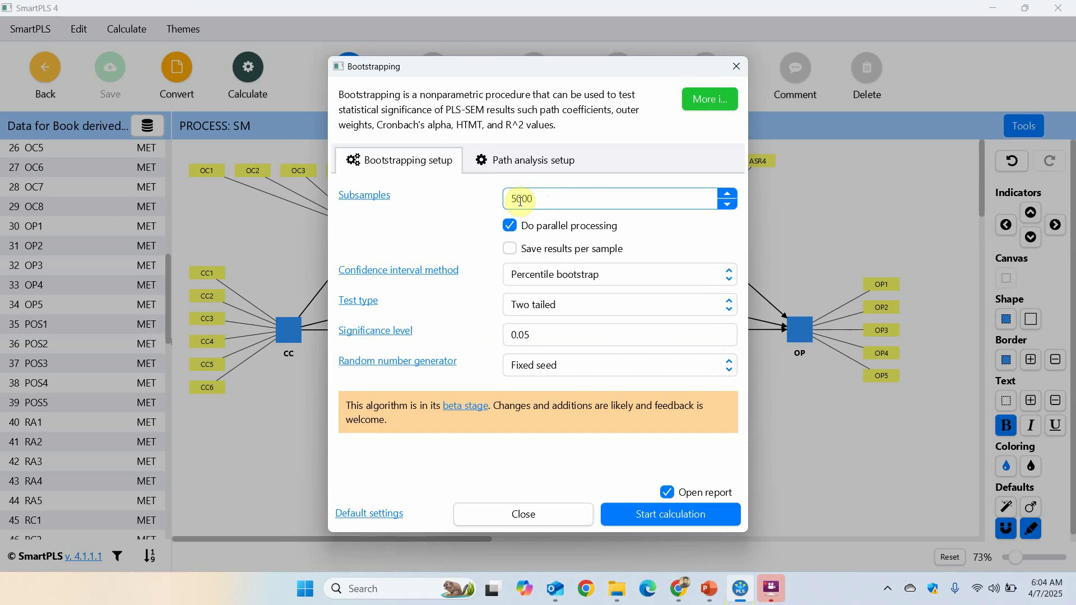
left_click(555, 274)
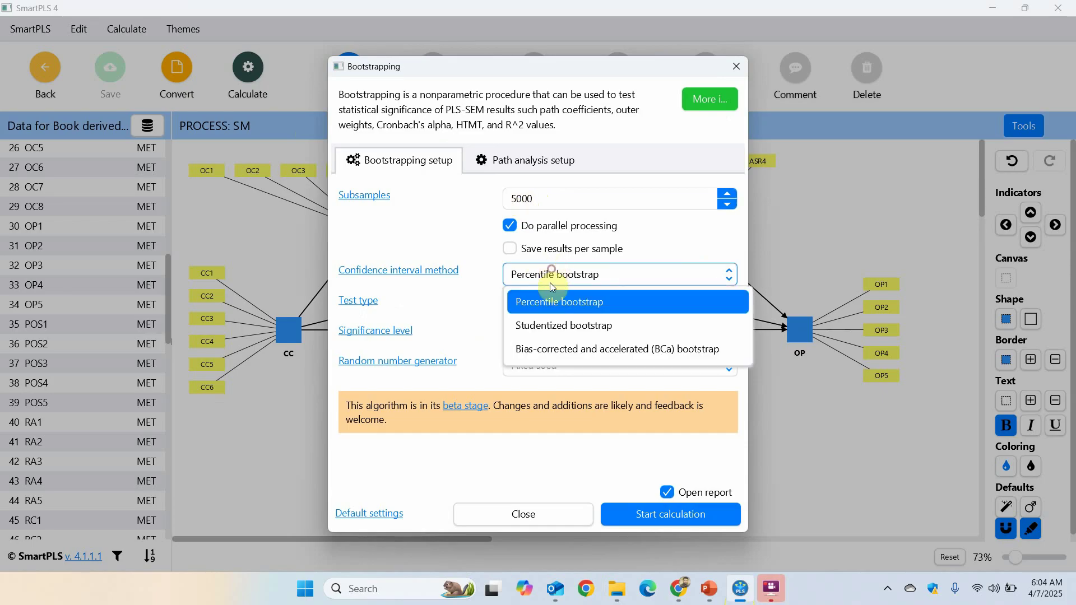
left_click(553, 352)
left_click(583, 305)
left_click(532, 350)
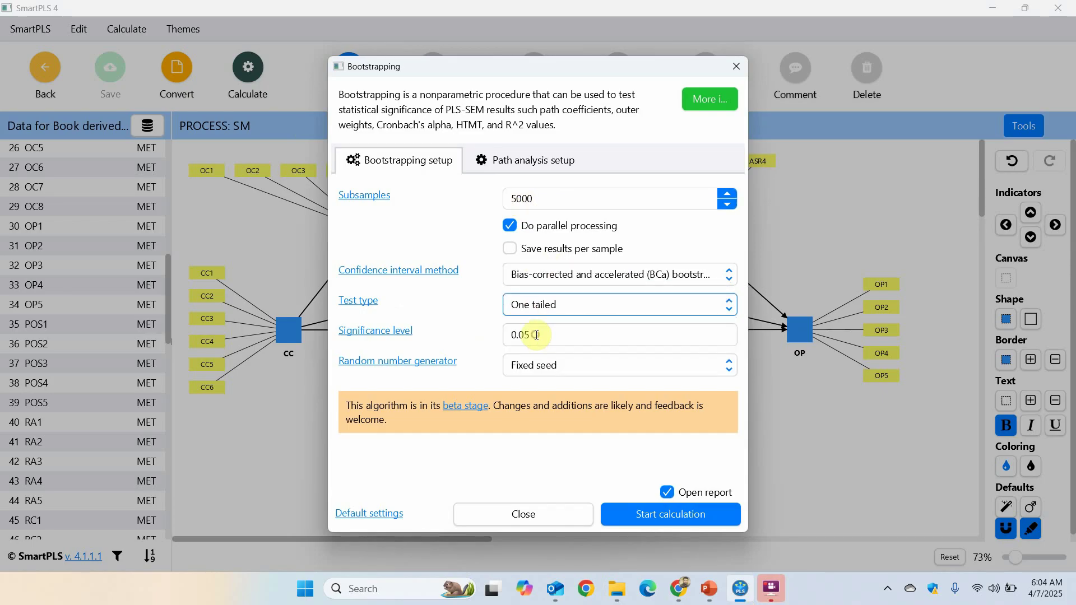
left_click(681, 518)
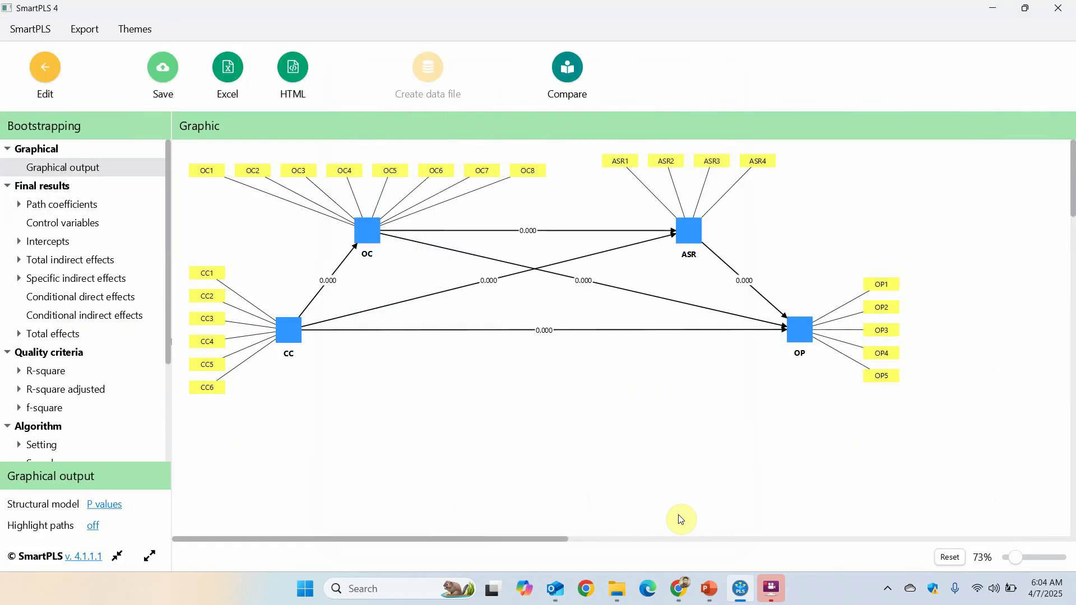
View path coefficient means, STDEV, t and p values, check specific indirect effects, then return
left_click(19, 204)
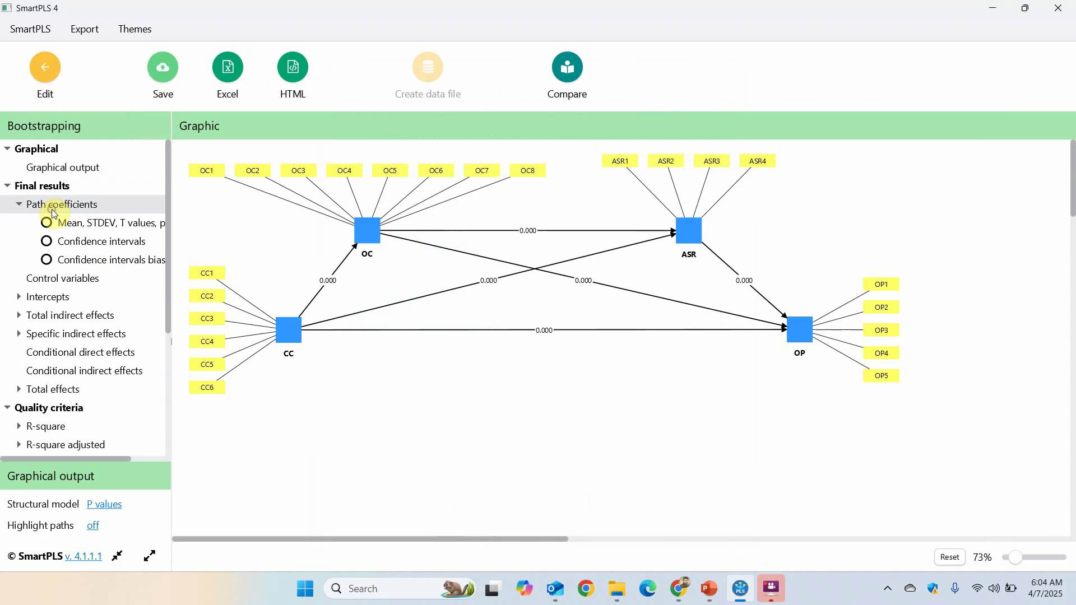
left_click(56, 212)
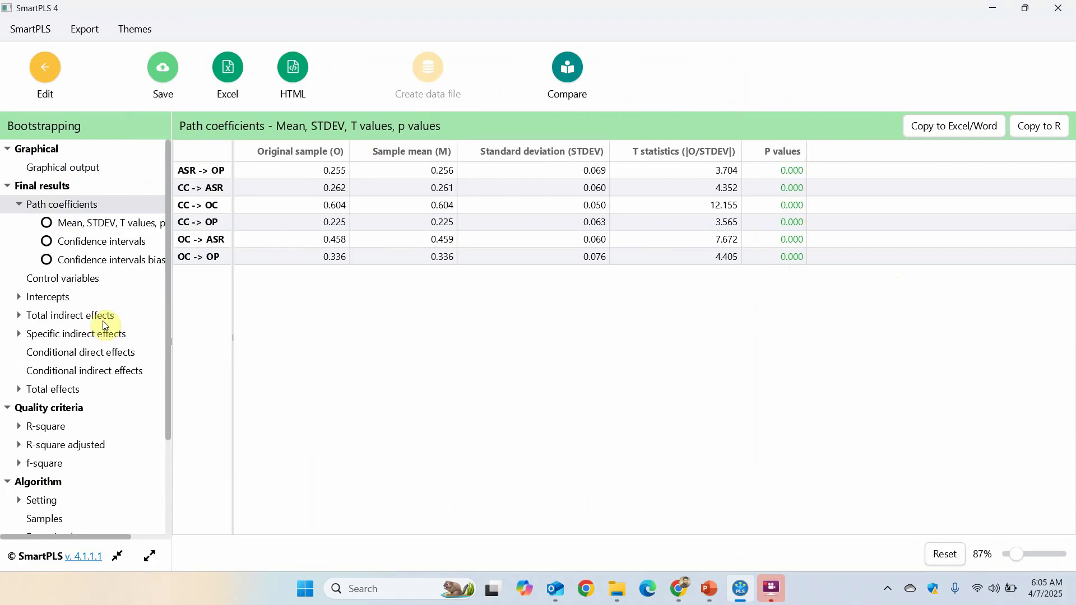
left_click(87, 334)
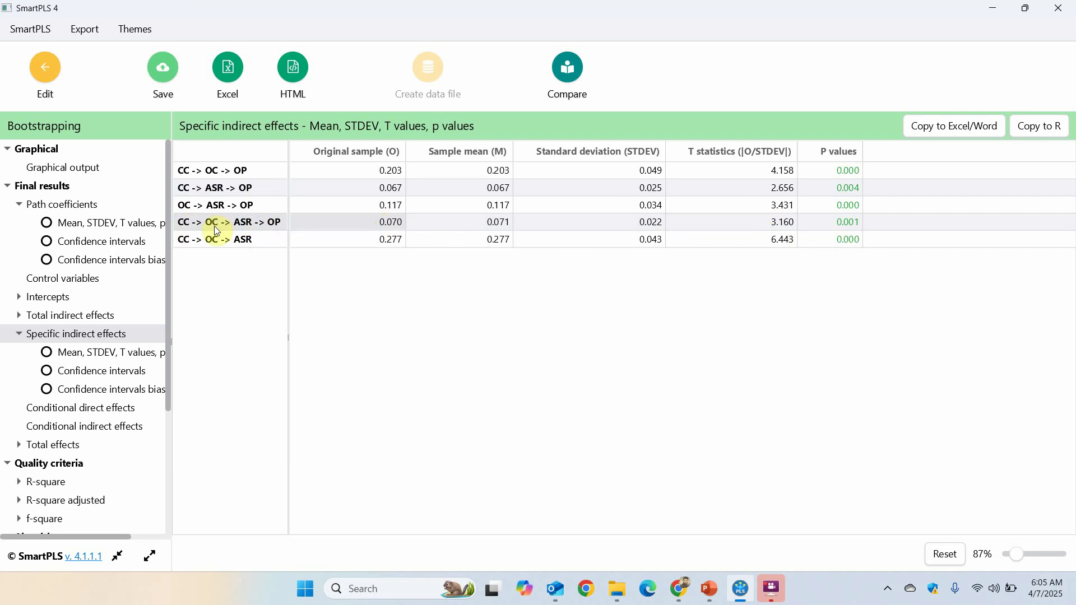
left_click(95, 225)
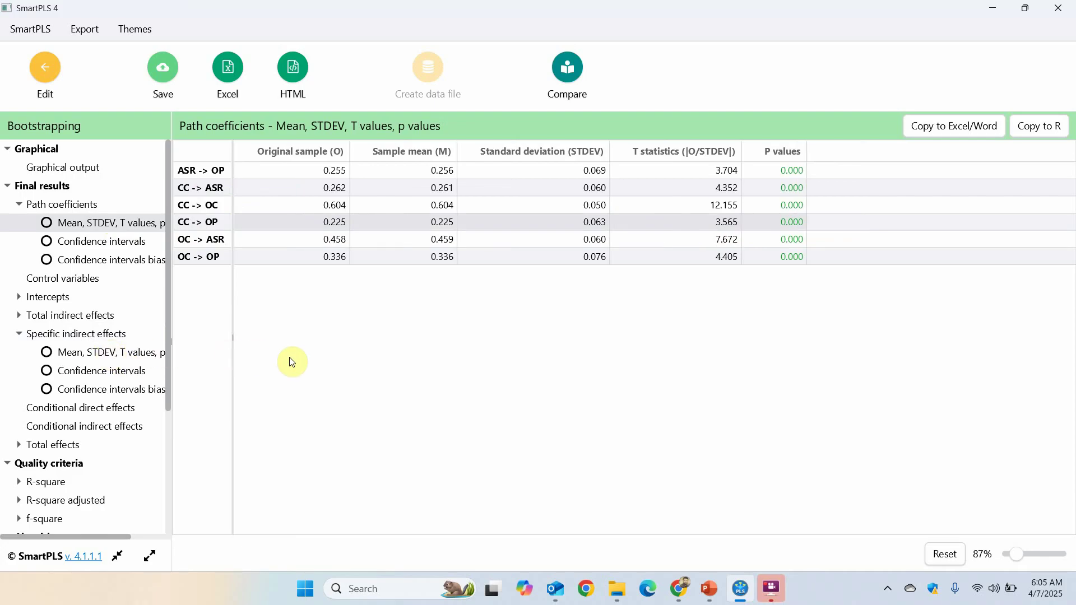
Bring PowerPoint forward on slide 4 and highlight the H1 hypothesis through Organizational Performance
left_click(710, 593)
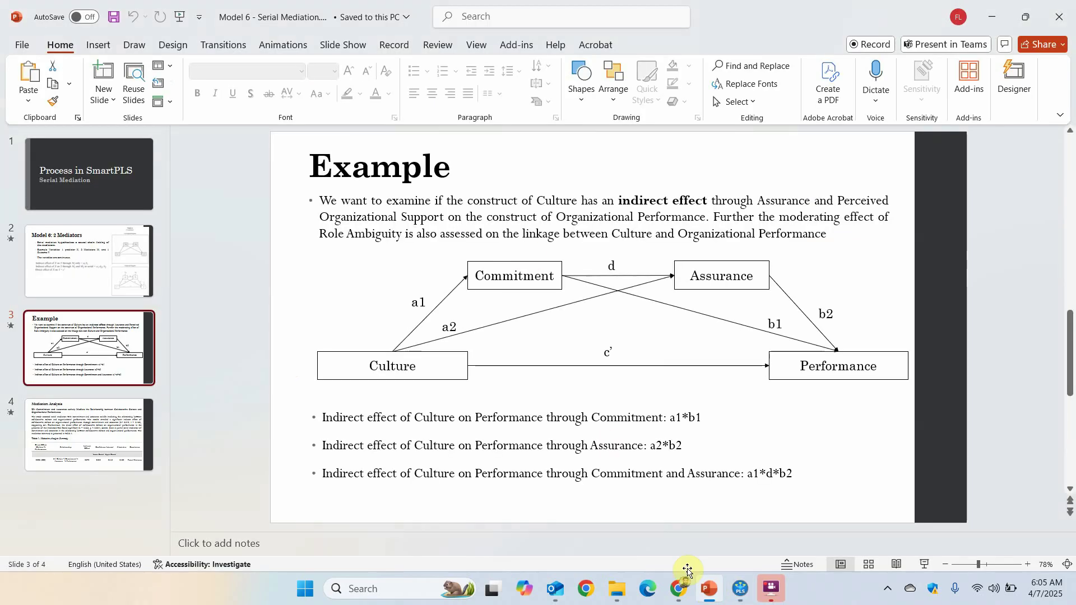
left_click(72, 426)
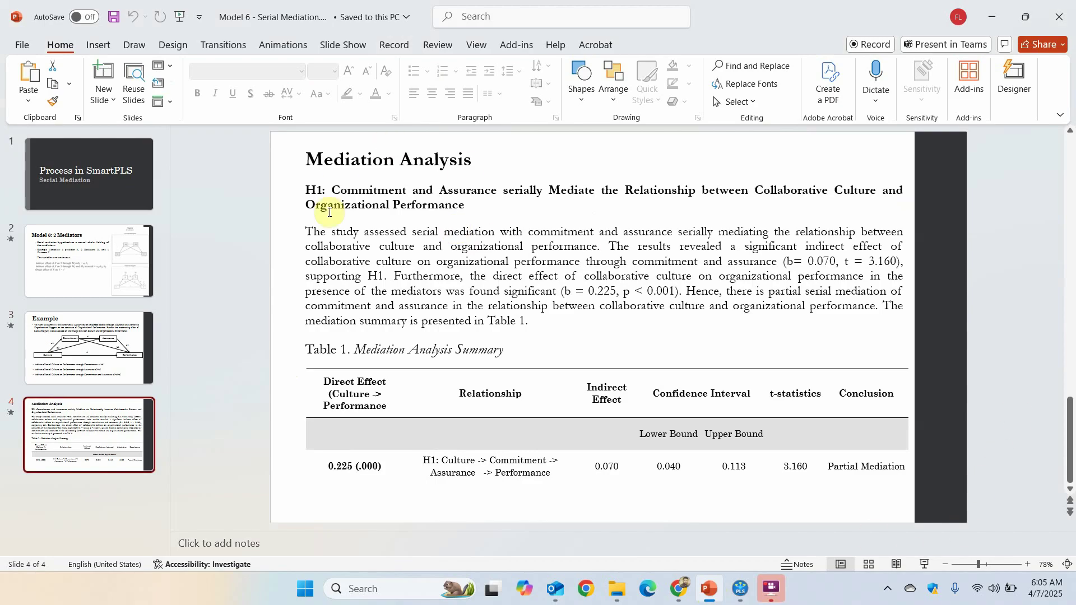
left_click(339, 190)
key("shift+Right")
key("shift+Right")
key("shift+Right")
key("shift+Right")
key("shift+Right")
key("shift+Right")
key("shift+Right")
key("shift+Right")
key("shift+Right")
key("shift+Right")
key("shift+Right")
key("shift+Right")
key("shift+Right")
key("shift+Right")
key("shift+Right")
key("shift+Right")
key("shift+Right")
key("shift+Right")
key("shift+Right")
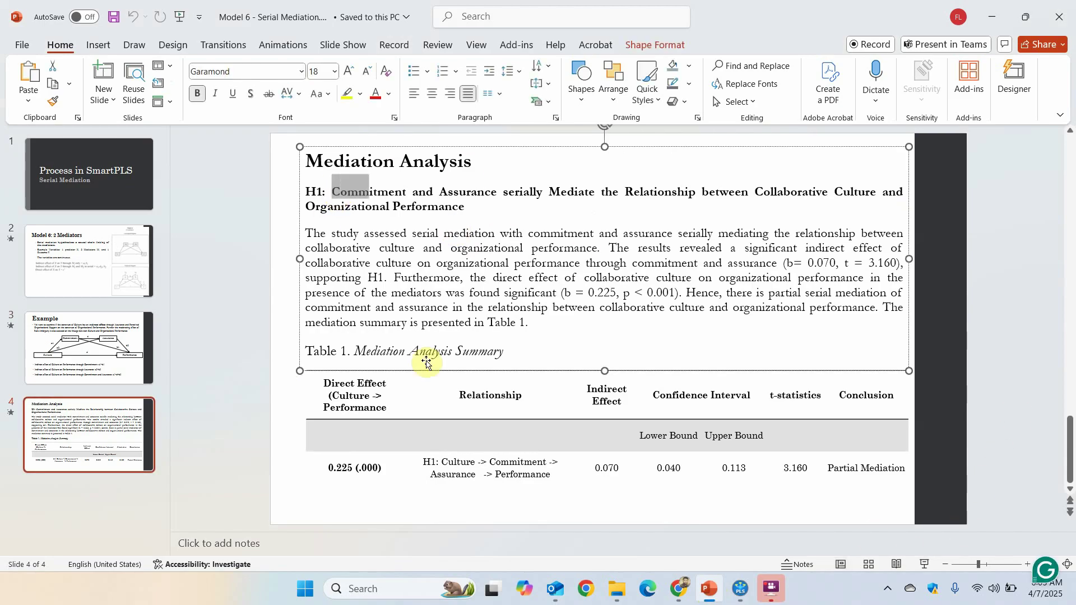
key("shift+Right")
key("shift+Right")
key("shift+Right")
key("shift+Right")
key("shift+Right")
key("shift+Right")
key("shift+Right")
key("shift+Right")
key("shift+Right")
key("shift+Right")
key("shift+Right")
key("shift+Right")
key("shift+Right")
key("shift+Right")
key("shift+Right")
key("shift+Right")
key("shift+Right")
key("shift+Right")
key("shift+Right")
key("shift+Right")
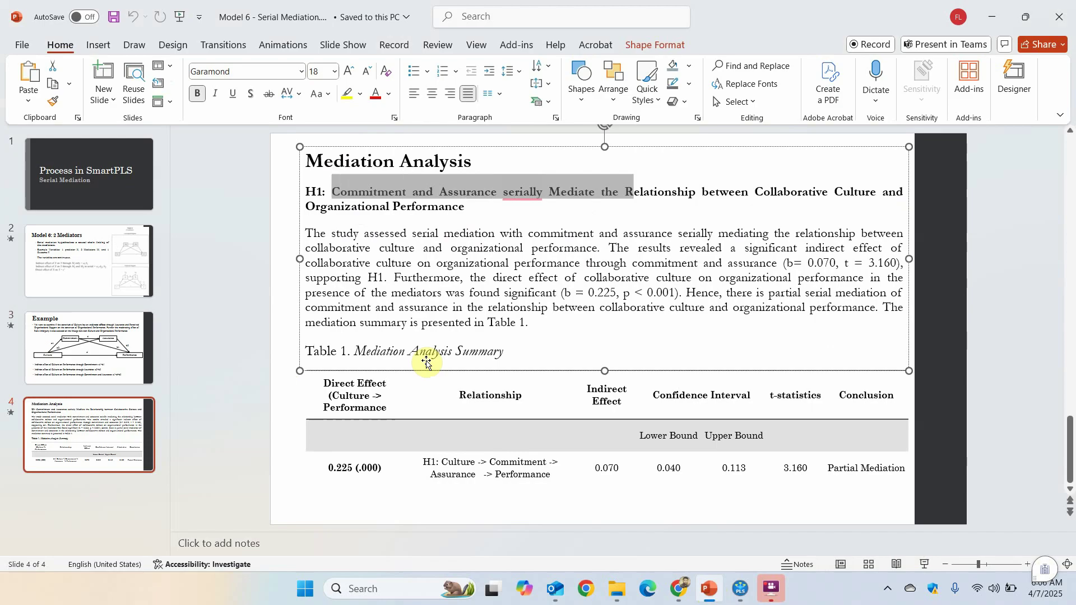
key("shift+Right")
key("shift+Right")
key("shift+Right")
key("shift+Right")
key("shift+Right")
key("shift+Right")
key("shift+Right")
key("shift+Right")
key("shift+Right")
key("shift+Right")
key("shift+Right")
key("shift+Right")
key("shift+Right")
key("shift+Right")
key("shift+Right")
key("shift+Right")
key("shift+Right")
key("shift+Right")
key("shift+Right")
key("shift+Right")
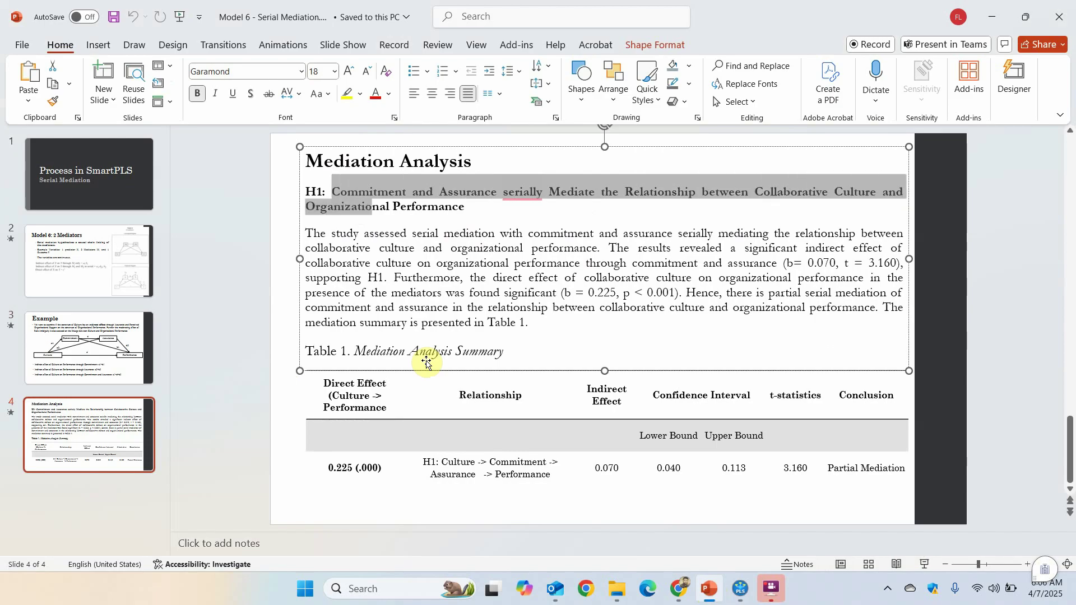
Highlight the results paragraph on collaborative culture's indirect effect via commitment and assurance, supporting H1
key("Down")
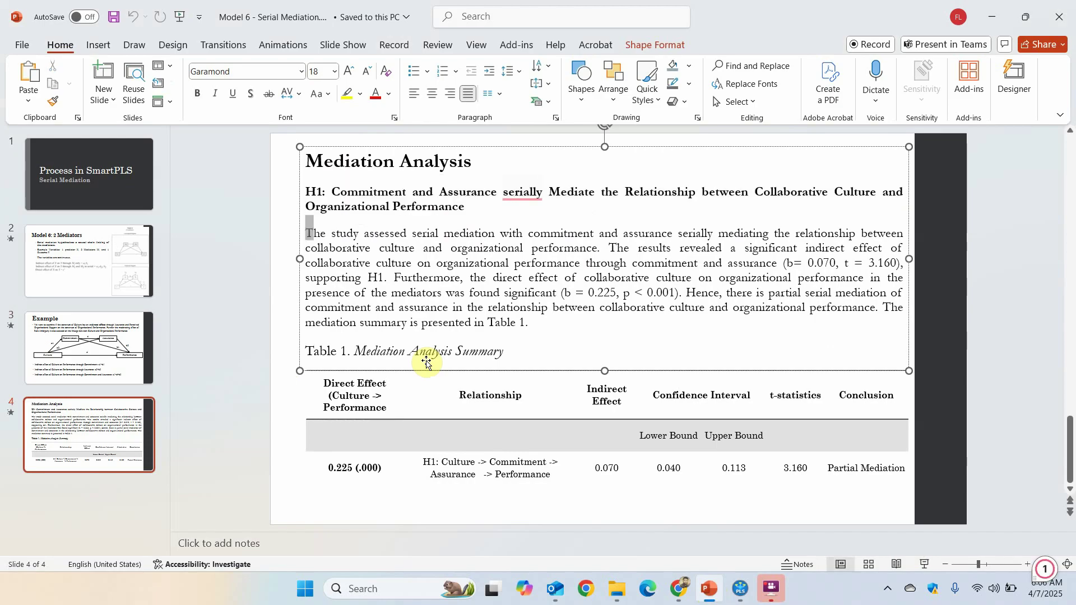
key("shift+Right")
key("shift+Right")
key("shift+Right")
key("shift+Right")
key("shift+Right")
key("shift+Right")
key("shift+Right")
key("shift+Right")
key("shift+Right")
key("shift+Right")
key("shift+Right")
key("shift+Right")
key("shift+Right")
key("shift+Right")
key("shift+Right")
key("shift+Right")
key("shift+Right")
key("shift+Right")
key("shift+Right")
key("shift+Right")
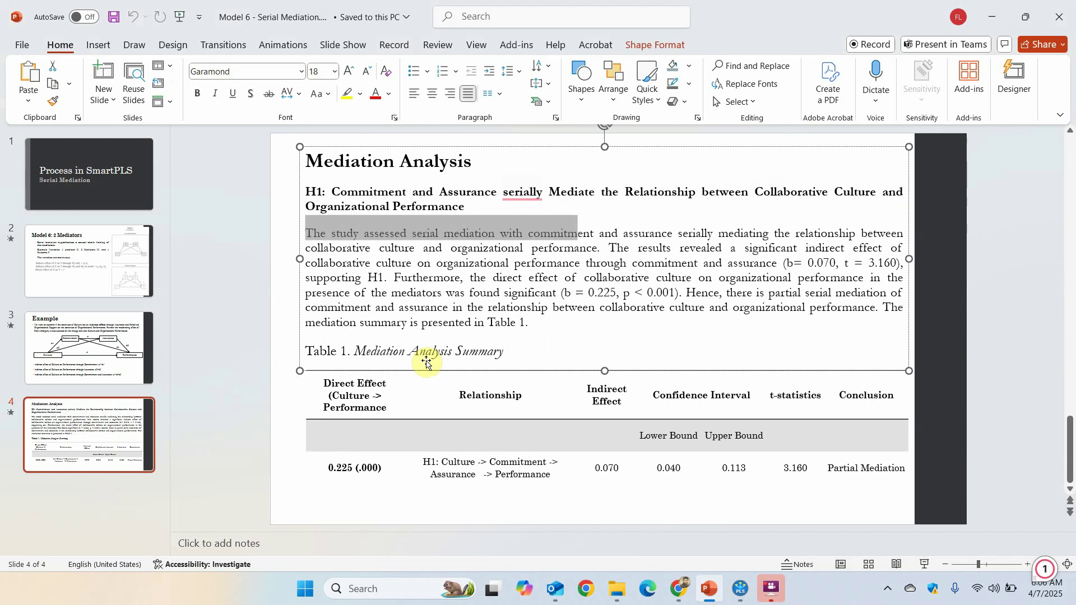
key("shift+Right")
key("shift+Right")
key("shift+Right")
key("shift+Right")
key("shift+Right")
key("shift+Right")
key("shift+Right")
key("shift+Right")
key("shift+Right")
key("shift+Right")
key("shift+Right")
key("shift+Right")
key("shift+Right")
key("shift+Right")
key("shift+Right")
key("shift+Right")
key("shift+Right")
key("shift+Right")
key("shift+Right")
key("shift+Right")
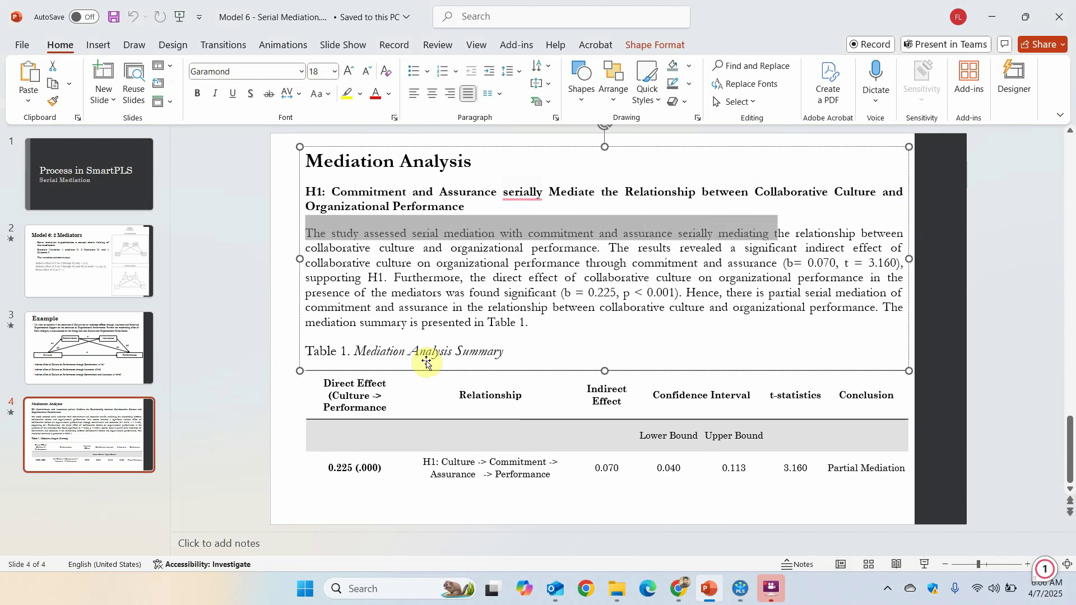
key("shift+Right")
key("shift+Right")
key("shift+Right")
key("shift+Right")
key("shift+Right")
key("shift+Right")
key("shift+Right")
key("shift+Right")
key("shift+Right")
key("shift+Right")
key("shift+Right")
key("shift+Right")
key("shift+Right")
key("shift+Right")
key("shift+Right")
key("shift+Right")
key("shift+Right")
key("shift+Right")
key("shift+Right")
key("shift+Right")
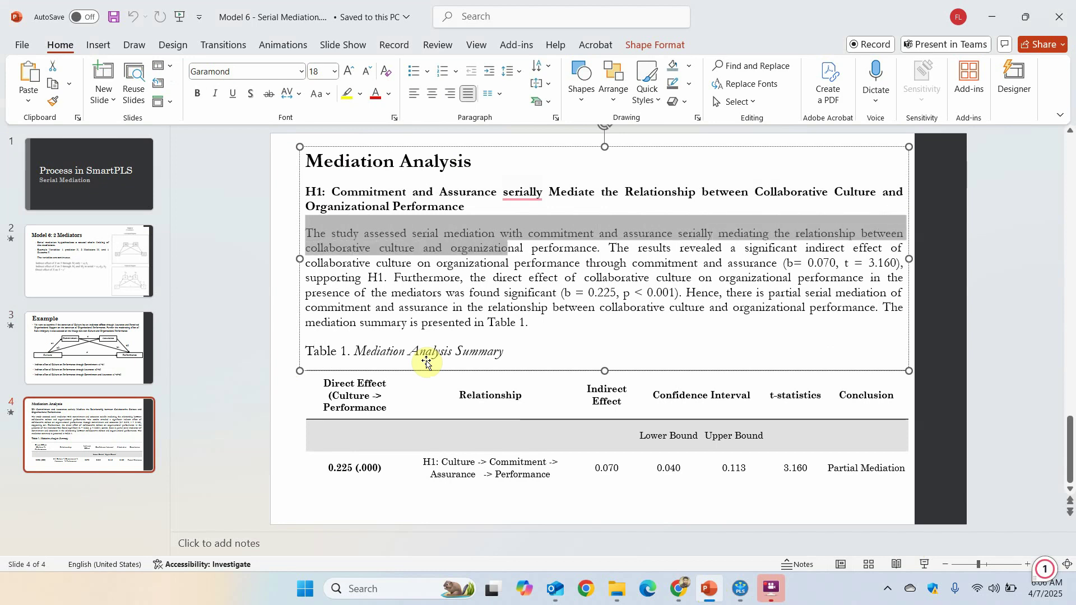
key("shift+Right")
key("shift+Right")
key("shift+Right")
key("shift+Right")
key("shift+Right")
key("shift+Right")
key("shift+Right")
key("shift+Right")
key("shift+Right")
key("shift+Right")
key("shift+Right")
key("shift+Right")
key("shift+Right")
key("shift+Right")
key("shift+Right")
key("shift+Right")
key("shift+Right")
key("shift+Right")
key("shift+Right")
key("shift+Right")
key("shift+Right")
key("shift+Right")
key("shift+Right")
key("shift+Right")
key("shift+Right")
key("shift+Right")
key("shift+Right")
key("shift+Right")
key("shift+Right")
key("shift+Right")
key("shift+Right")
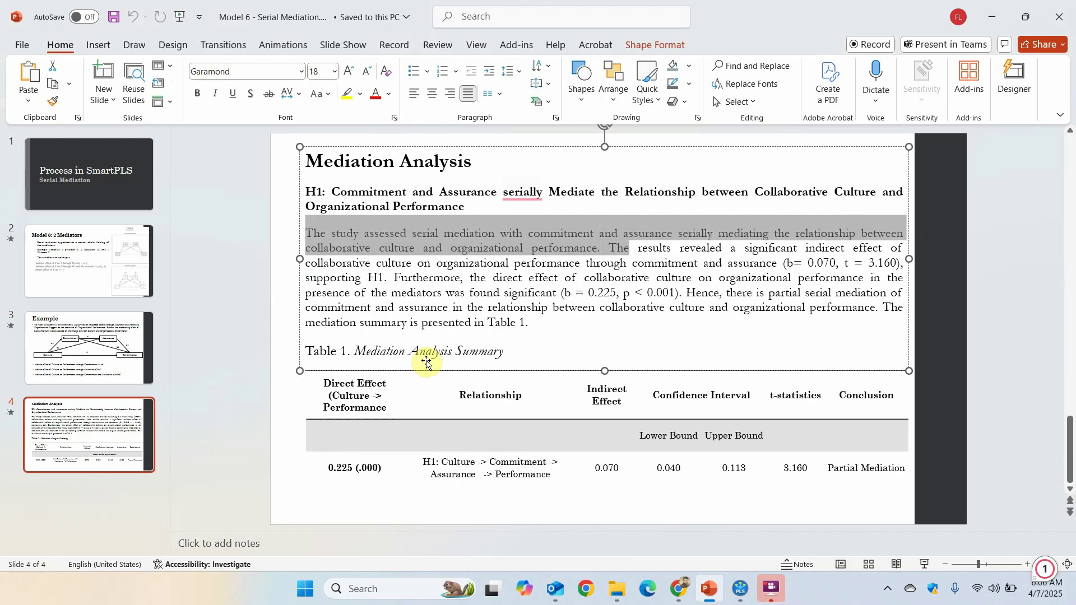
key("shift+Right")
key("shift+Right")
key("shift+Right")
key("shift+Right")
key("shift+Right")
key("shift+Right")
key("shift+Right")
key("shift+Right")
key("shift+Right")
key("shift+Right")
key("shift+Right")
key("shift+Right")
key("shift+Right")
key("shift+Right")
key("shift+Right")
key("shift+Right")
key("shift+Right")
key("shift+Right")
key("shift+Right")
key("shift+Right")
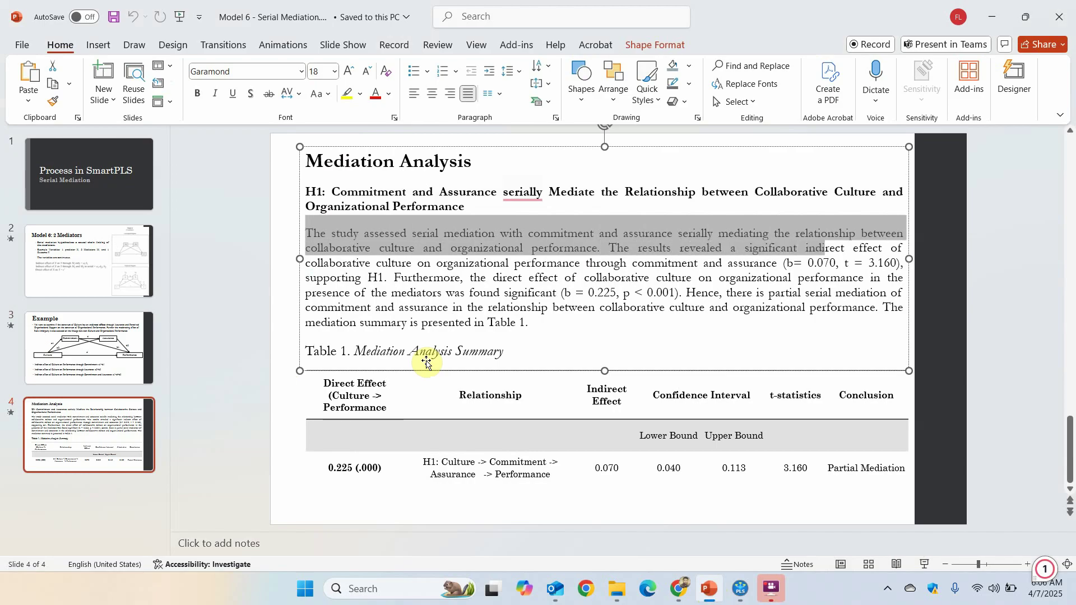
key("shift+Right")
key("shift+Right")
key("shift+Right")
key("shift+Right")
key("shift+Right")
key("shift+Right")
key("shift+Right")
key("shift+Right")
key("shift+Right")
key("shift+Right")
key("shift+Right")
key("shift+Right")
key("shift+Right")
key("shift+Right")
key("shift+Right")
key("shift+Right")
key("shift+Right")
key("shift+Right")
key("shift+Right")
key("shift+Right")
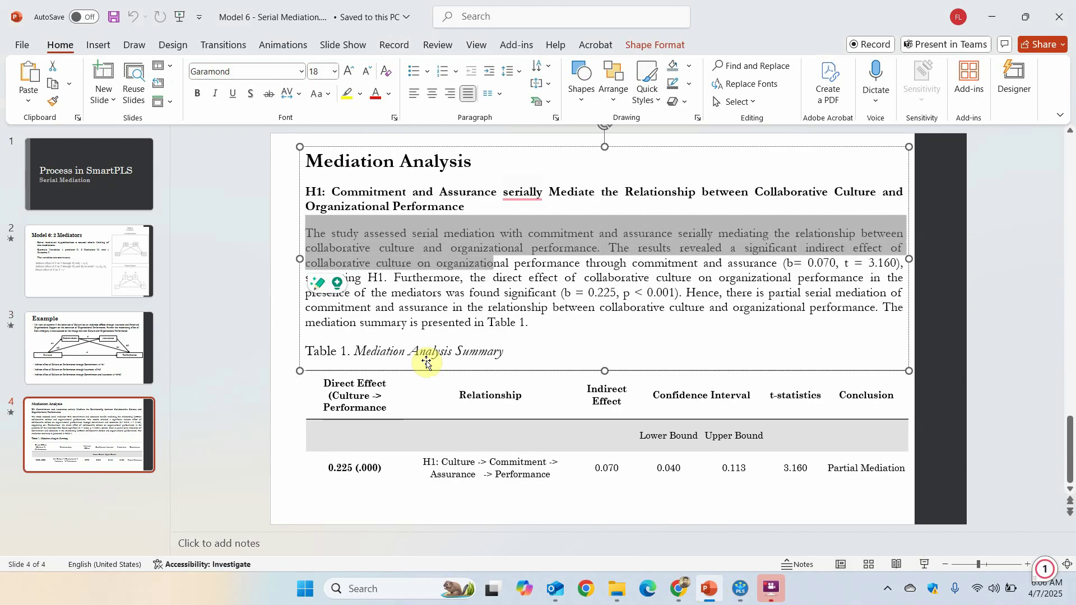
key("shift+Right")
key("shift+Right")
key("shift+Right")
key("shift+Right")
key("shift+Right")
key("shift+Right")
key("shift+Right")
key("shift+Right")
key("shift+Right")
key("shift+Right")
key("shift+Right")
key("shift+Right")
key("shift+Right")
key("shift+Right")
key("shift+Right")
key("shift+Right")
key("shift+Right")
key("shift+Right")
key("shift+Right")
key("shift+Right")
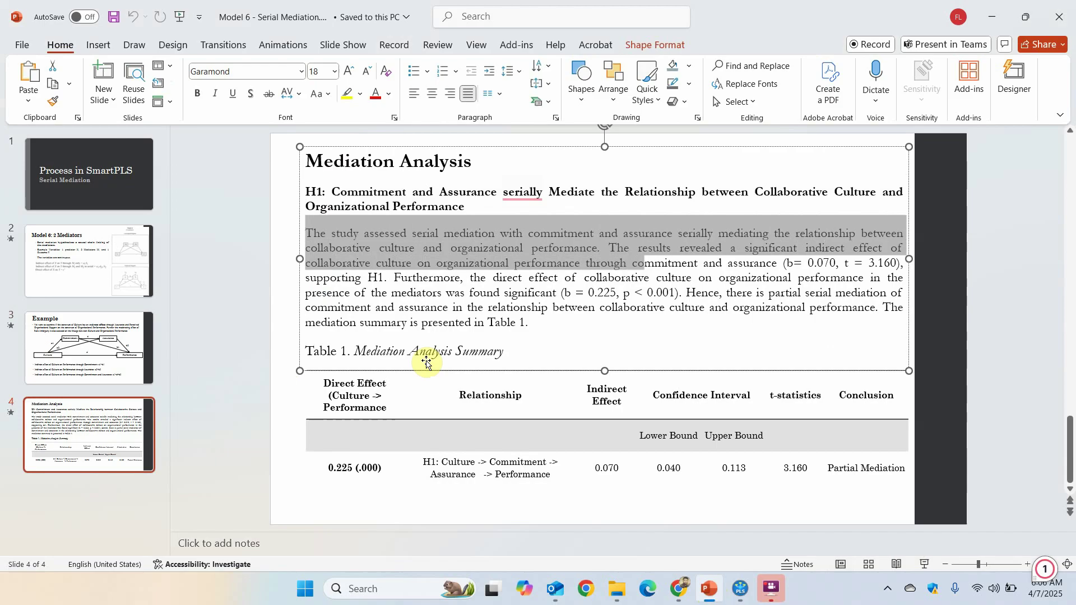
key("shift+Right")
key("shift+Right")
key("shift+Right")
key("shift+Right")
key("shift+Right")
key("shift+Right")
key("shift+Right")
key("shift+Right")
key("shift+Right")
key("shift+Right")
key("shift+Right")
key("shift+Right")
key("shift+Right")
key("shift+Right")
key("shift+Right")
key("shift+Right")
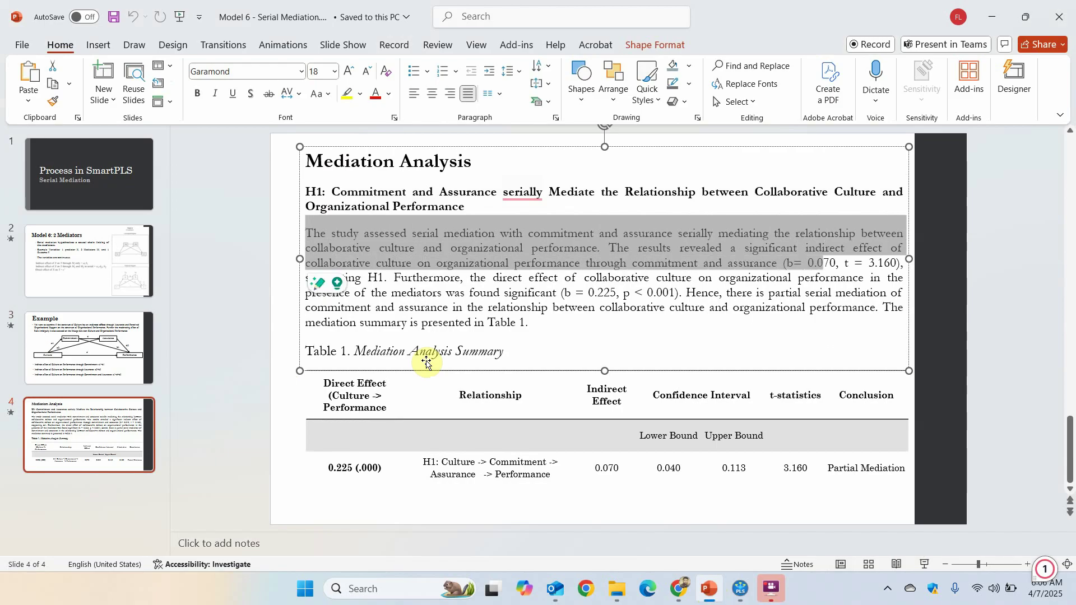
key("shift+Right")
key("shift+Right")
key("shift+Right")
key("shift+Right")
key("shift+Right")
key("shift+Right")
key("shift+Right")
key("shift+Right")
key("shift+Right")
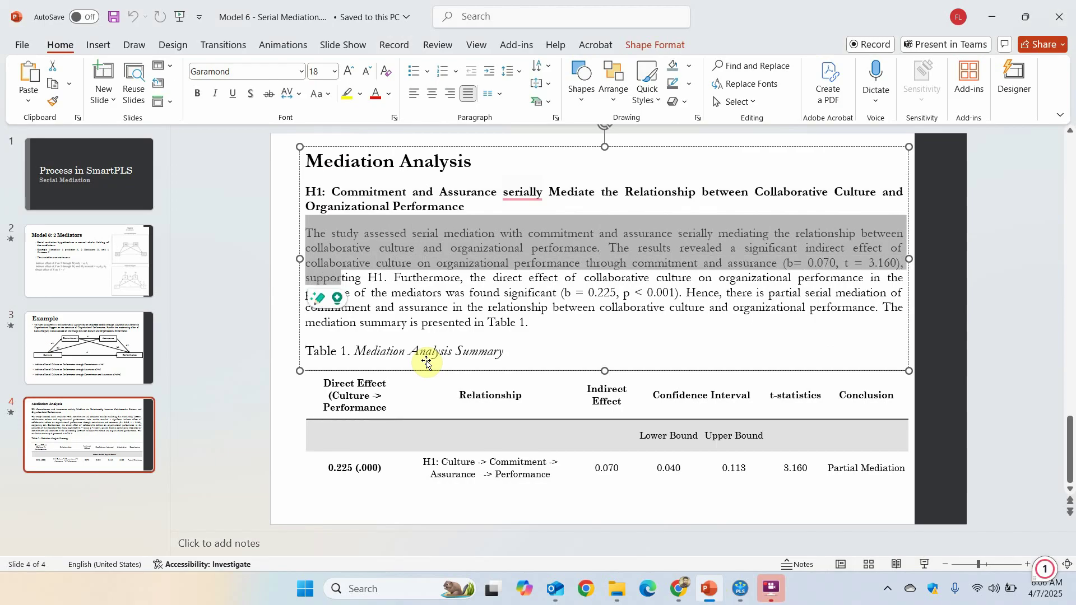
key("shift+Right")
key("shift+Right")
key("shift+Right")
key("shift+Right")
key("shift+Right")
key("shift+Right")
key("shift+Right")
key("shift+Right")
key("shift+Right")
key("shift+Right")
key("shift+Right")
key("shift+Right")
key("shift+Right")
key("shift+Right")
key("shift+Right")
key("shift+Right")
key("shift+Right")
key("shift+Right")
key("shift+Right")
key("shift+Right")
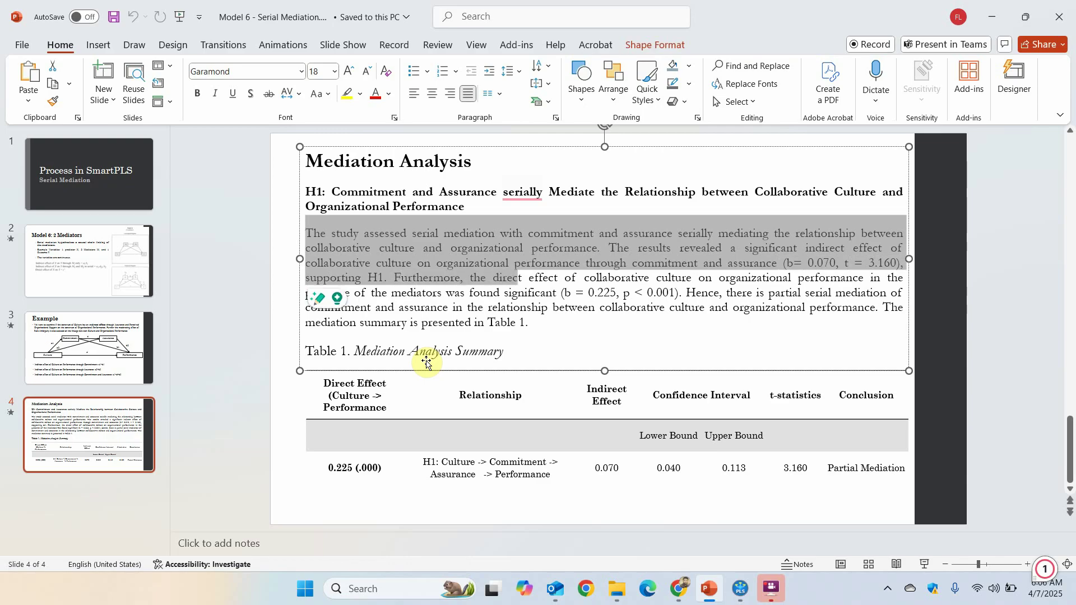
Extend the highlight over the direct effect sentence and its values with the mediators present
key("shift+Right")
key("shift+Right")
key("shift+Right")
key("shift+Right")
key("shift+Right")
key("shift+Right")
key("shift+Right")
key("shift+Right")
key("shift+Right")
key("shift+Right")
key("shift+Right")
key("shift+Right")
key("shift+Right")
key("shift+Right")
key("shift+Right")
key("shift+Right")
key("shift+Right")
key("shift+Right")
key("shift+Right")
key("shift+Right")
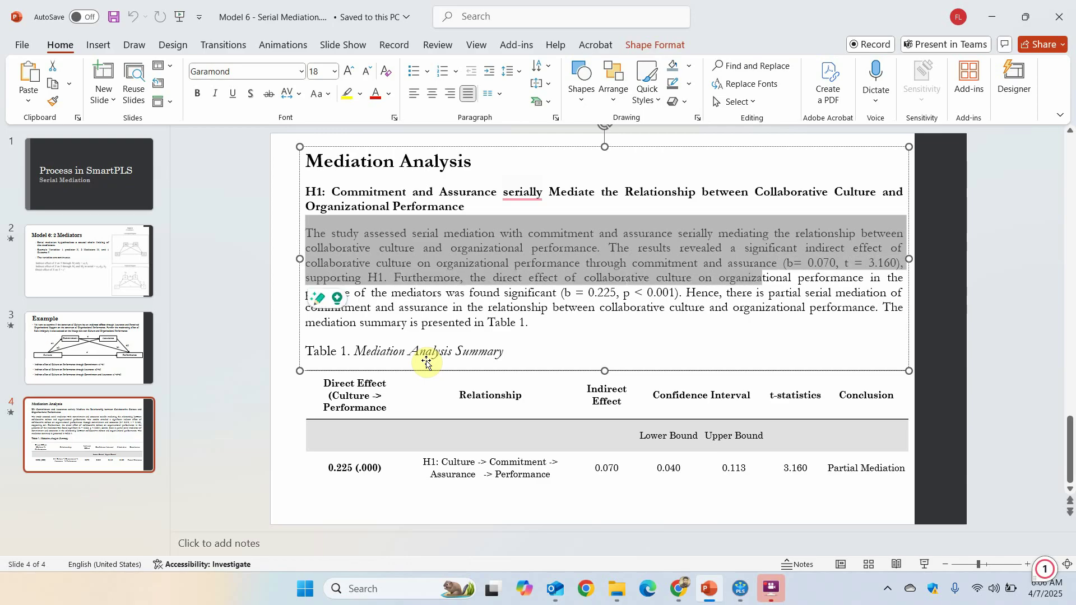
key("shift+Right")
key("shift+Right")
key("shift+Right")
key("shift+Right")
key("shift+Right")
key("shift+Right")
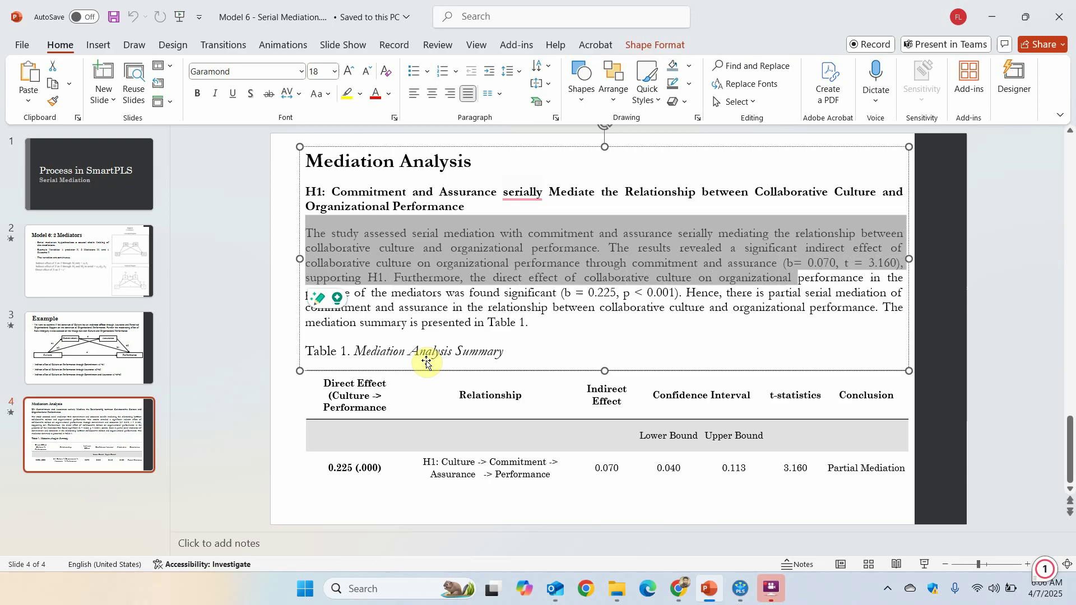
key("shift+Right")
key("shift+Right")
key("shift+Right")
key("shift+Right")
key("shift+Right")
key("shift+Right")
key("shift+Right")
key("shift+Right")
key("shift+Right")
key("shift+Right")
key("shift+Right")
key("shift+Right")
key("shift+Right")
key("shift+Right")
key("shift+Right")
key("shift+Right")
key("shift+Right")
key("shift+Right")
key("shift+Right")
key("shift+Right")
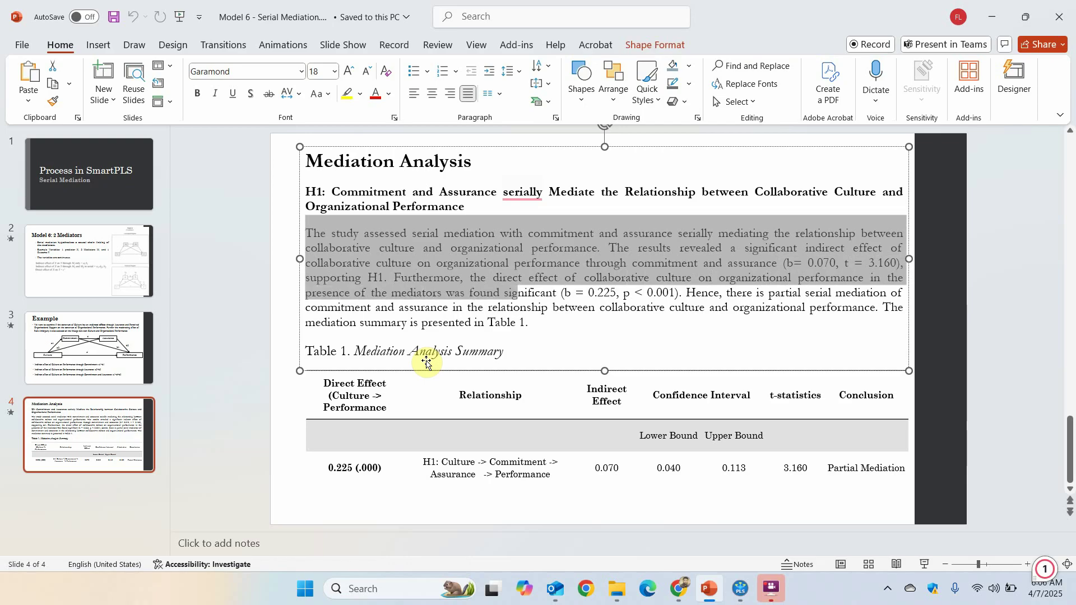
key("shift+Right")
key("shift+Right")
key("shift+Right")
key("shift+Right")
key("shift+Right")
key("shift+Right")
key("shift+Right")
key("shift+Right")
key("shift+Right")
key("shift+Right")
key("shift+Right")
key("shift+Right")
key("shift+Right")
key("shift+Right")
key("shift+Right")
key("shift+Right")
key("shift+Right")
key("shift+Right")
key("shift+Right")
key("shift+Right")
Highlight the concluding partial serial mediation sentence and select the Mediation Analysis Summary table
key("Right")
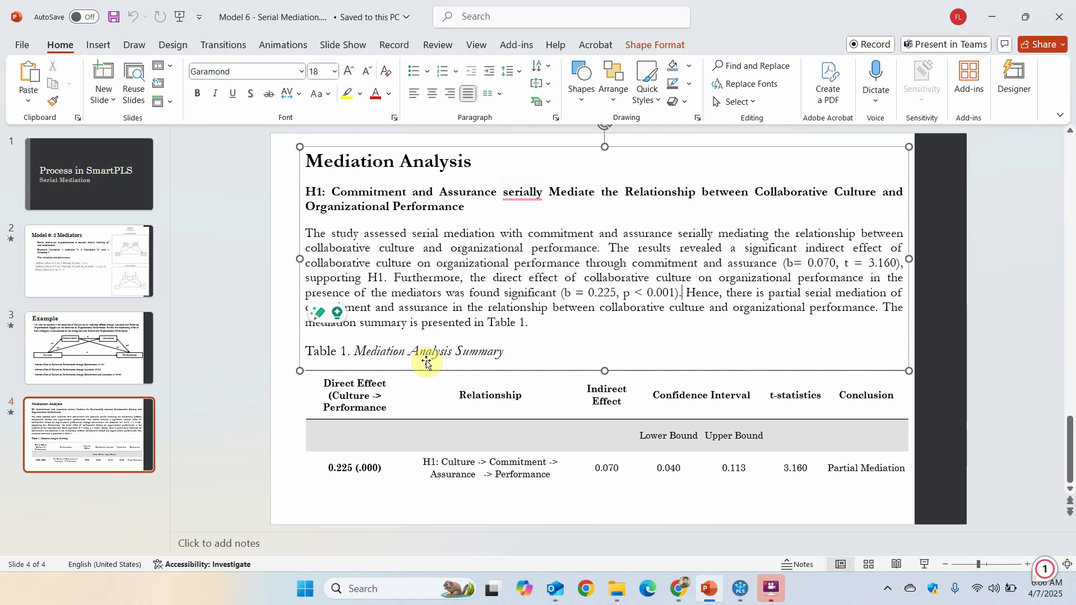
key("shift+Right")
key("shift+Right")
key("shift+Right")
key("shift+Right")
key("shift+Right")
key("shift+Right")
key("shift+Right")
key("shift+Right")
key("shift+Right")
key("shift+Right")
key("shift+Right")
key("shift+Right")
key("shift+Right")
key("shift+Right")
key("shift+Right")
key("shift+Right")
key("shift+Right")
key("shift+Right")
key("shift+Right")
key("shift+Right")
key("shift+Right")
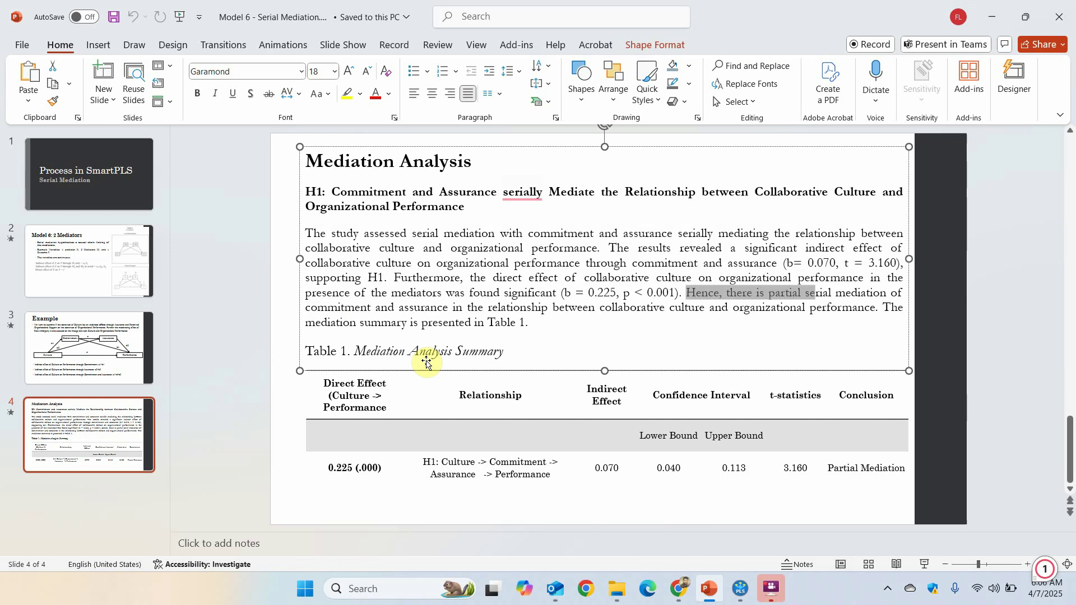
key("shift+Right")
key("shift+Right")
key("shift+Right")
key("shift+Right")
key("shift+Right")
key("shift+Right")
key("shift+Right")
key("shift+Right")
key("shift+Right")
key("shift+Right")
key("shift+Right")
key("shift+Right")
key("shift+Right")
key("shift+Right")
key("shift+Right")
key("shift+Right")
key("shift+Right")
key("shift+Right")
key("shift+Right")
key("shift+Right")
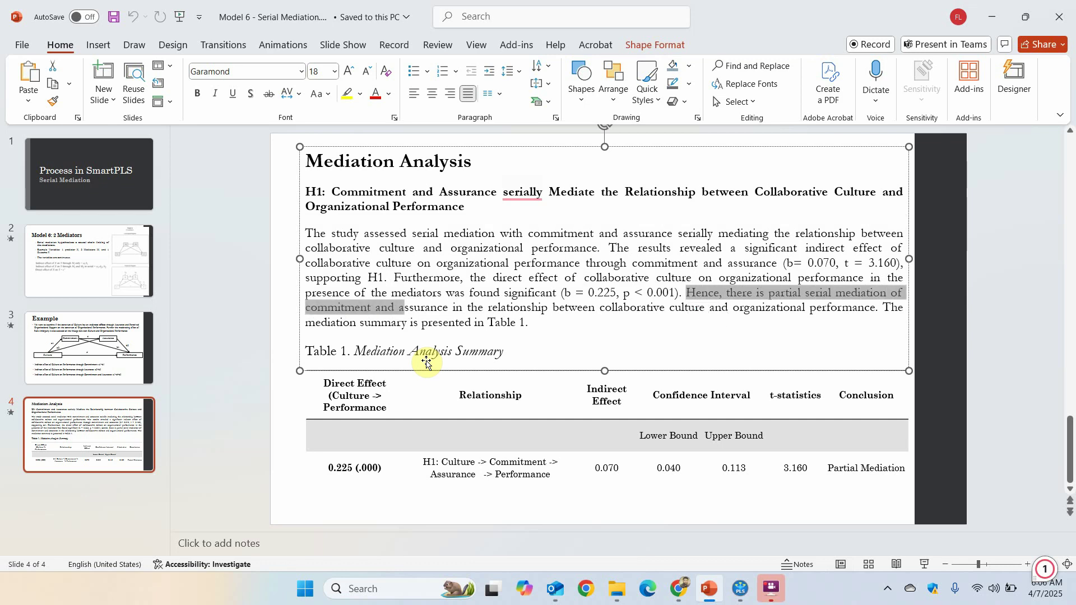
key("shift+Right")
key("shift+Right")
key("shift+Right")
key("shift+Right")
key("shift+Right")
key("shift+Right")
key("shift+Right")
key("shift+Right")
key("shift+Right")
key("shift+Right")
key("shift+Right")
key("shift+Right")
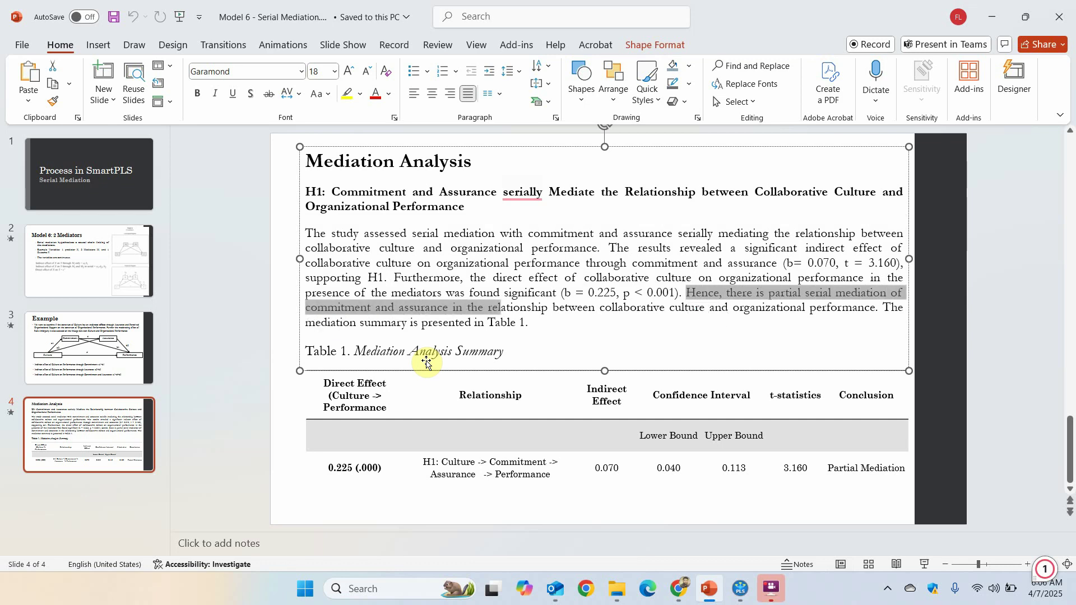
key("shift+Right")
key("shift+Right")
key("shift+Right")
key("shift+Right")
key("shift+Right")
key("shift+Right")
key("shift+Right")
key("shift+Right")
key("shift+Right")
key("shift+Right")
key("shift+Right")
key("shift+Right")
key("shift+Right")
key("shift+Right")
key("shift+Right")
key("shift+Right")
key("shift+Right")
key("shift+Right")
key("shift+Right")
key("shift+Right")
key("shift+Right")
key("shift+Right")
key("shift+Right")
key("shift+Right")
key("shift+Right")
key("shift+Right")
key("shift+Right")
key("shift+Right")
key("shift+Right")
key("shift+Right")
key("shift+Right")
key("shift+Right")
key("shift+Right")
key("shift+Right")
key("shift+Right")
key("shift+Right")
key("shift+Right")
key("shift+Right")
key("shift+Right")
key("shift+Right")
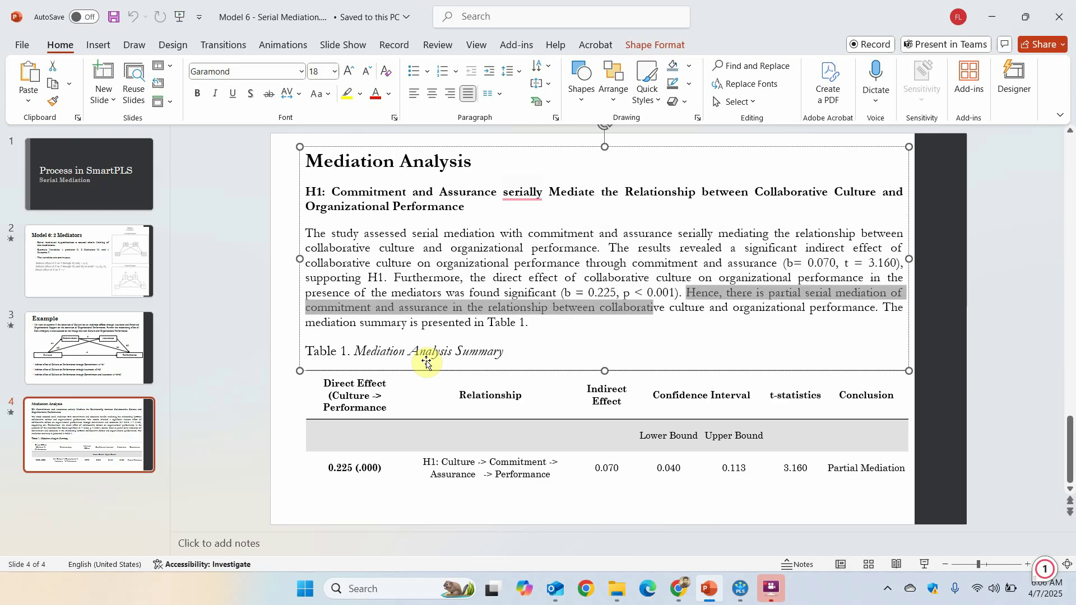
key("shift+Right")
key("shift+Right")
key("shift+Right")
key("shift+Right")
key("shift+Right")
key("shift+Right")
key("shift+Right")
key("shift+Right")
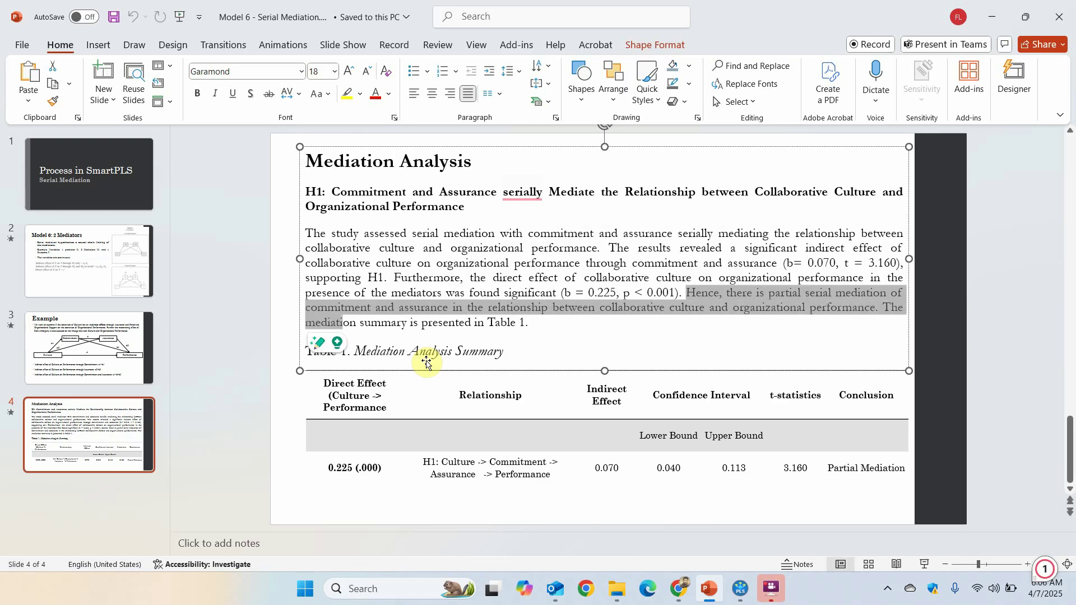
left_click(379, 440)
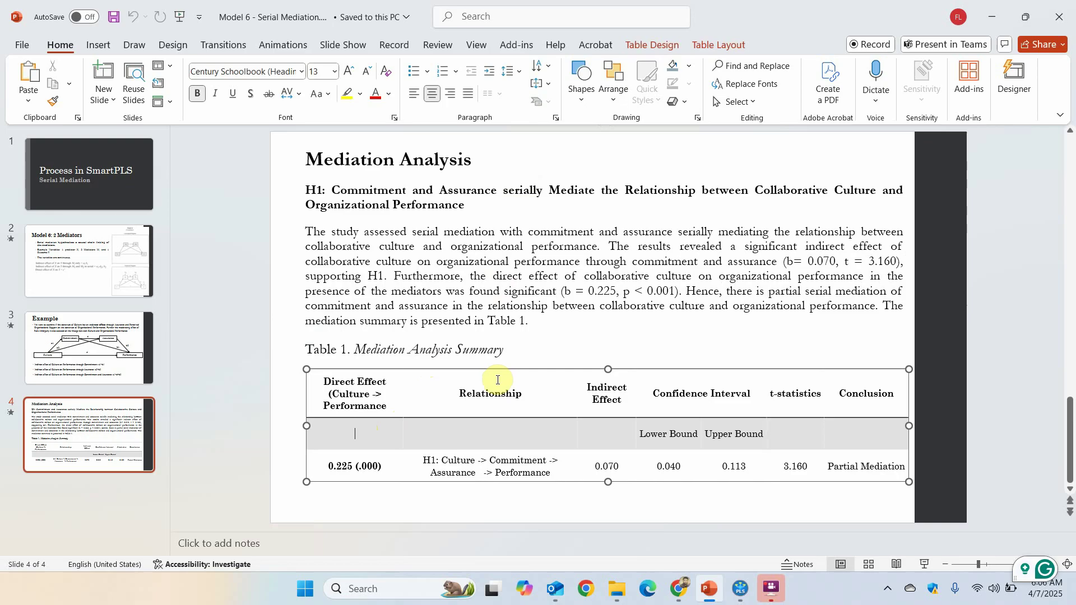